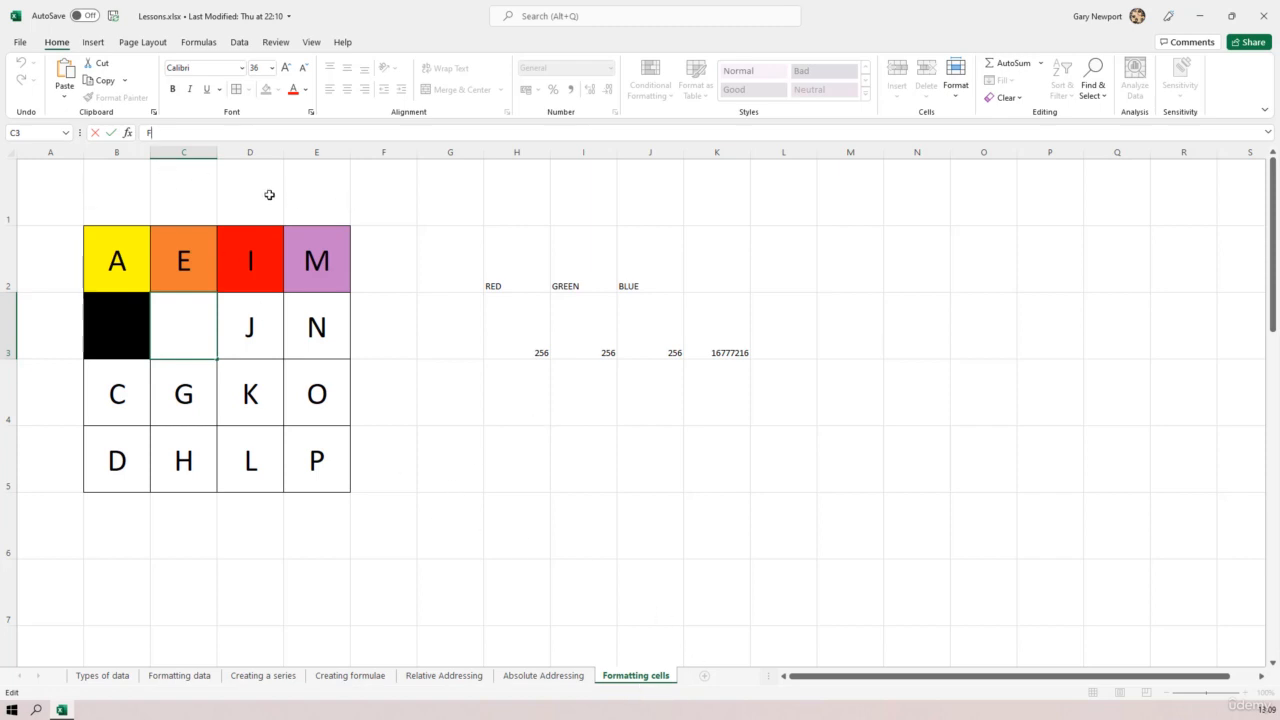
- Save the Lessons workbook and close it
click(19, 42)
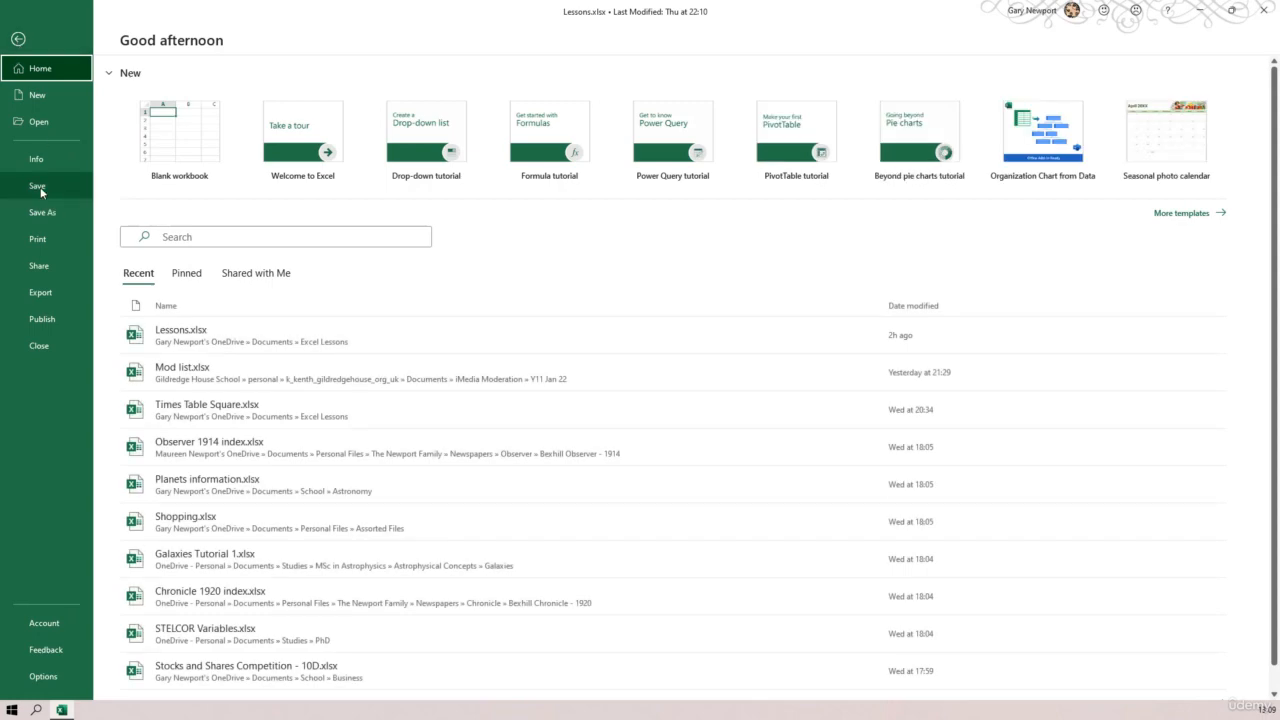
click(40, 187)
click(19, 42)
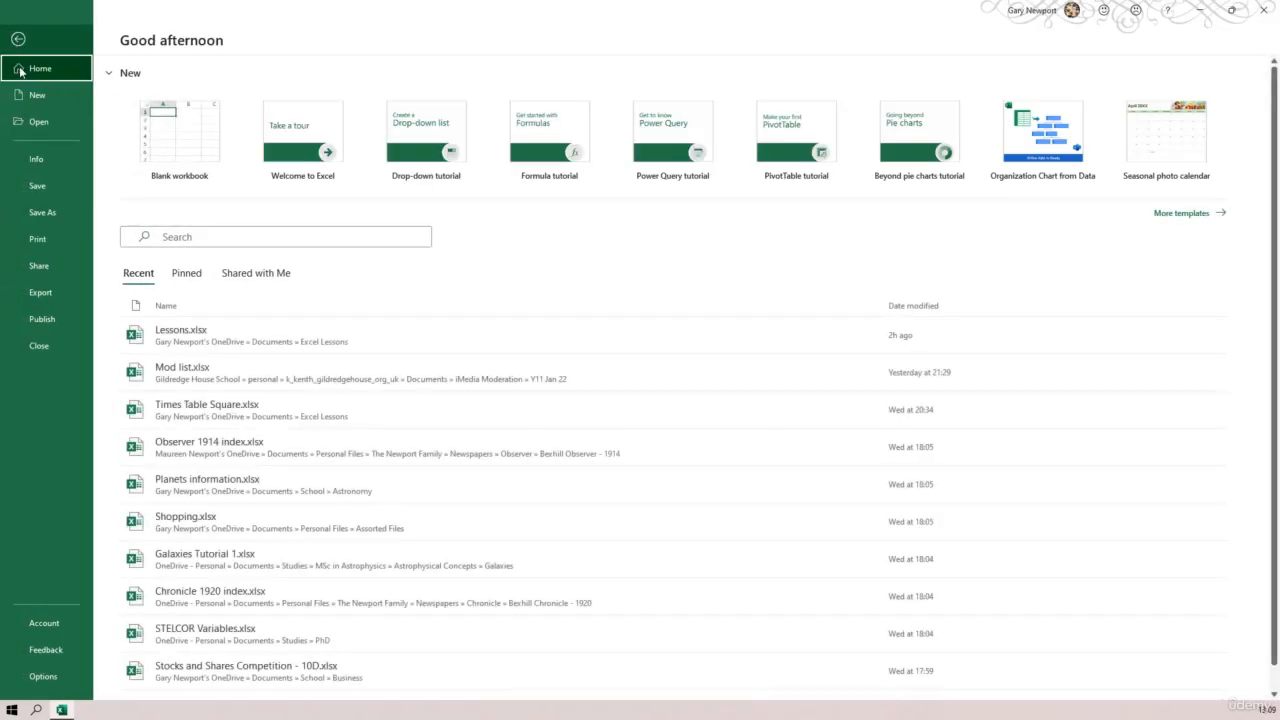
click(38, 346)
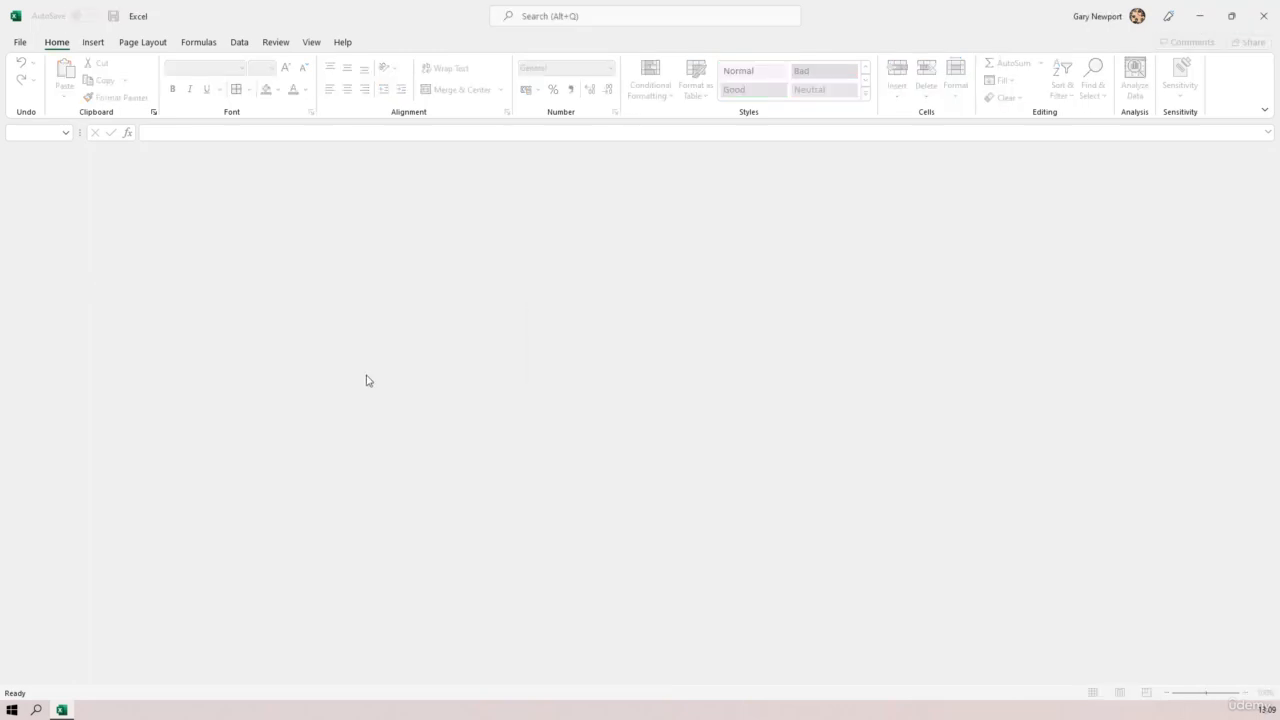
- Open the recent workbook Times Table Square.xlsx
click(19, 44)
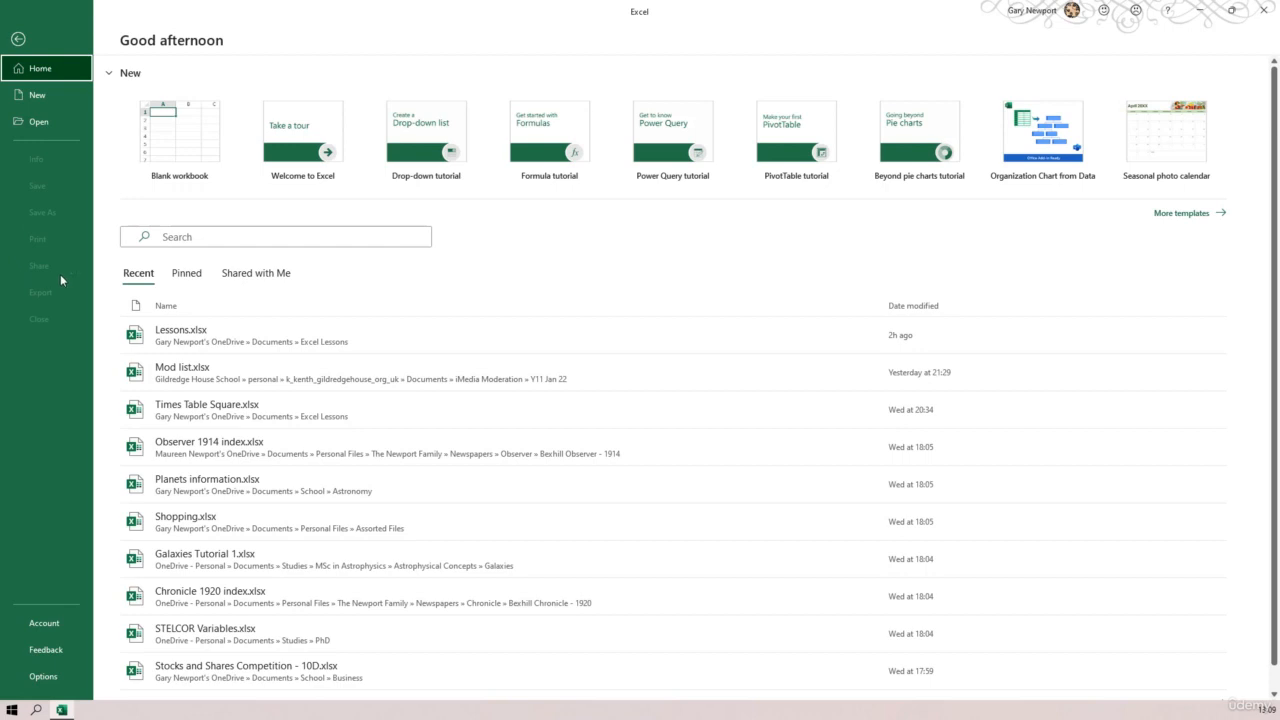
click(220, 408)
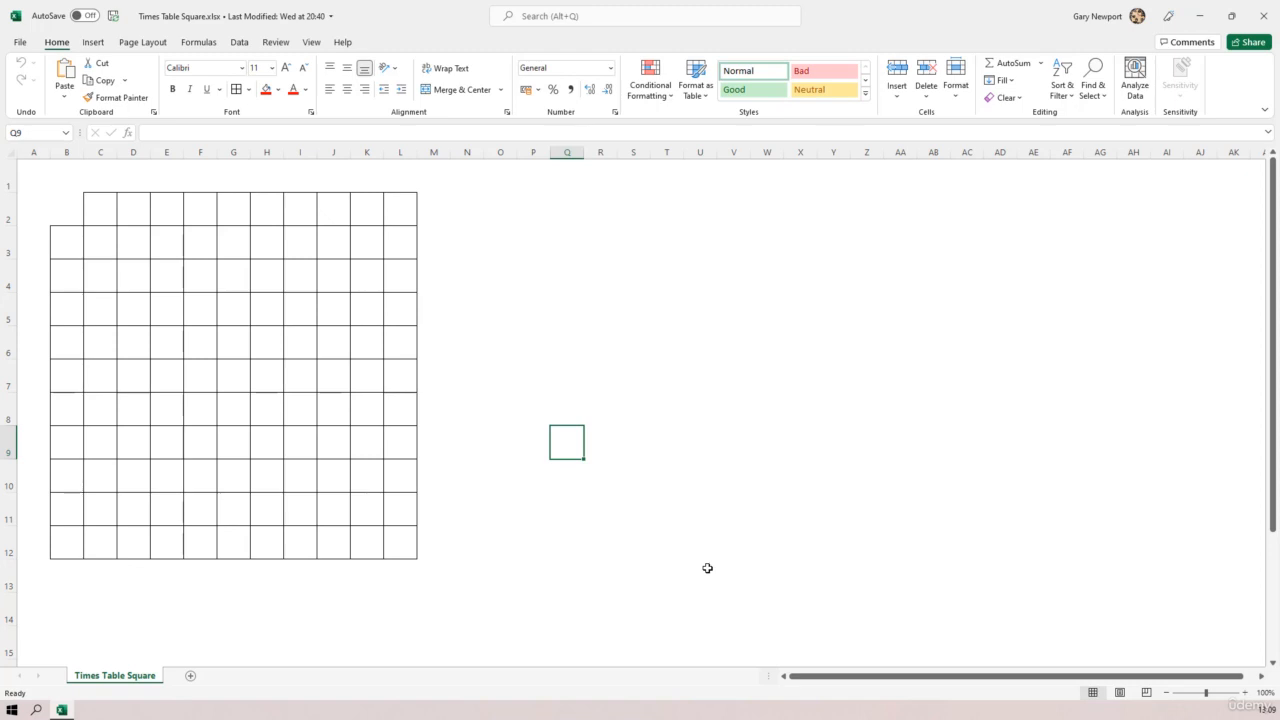
- Enter 1 in B3 and fill the number series down to B12 as row headers 1 to 10
click(58, 248)
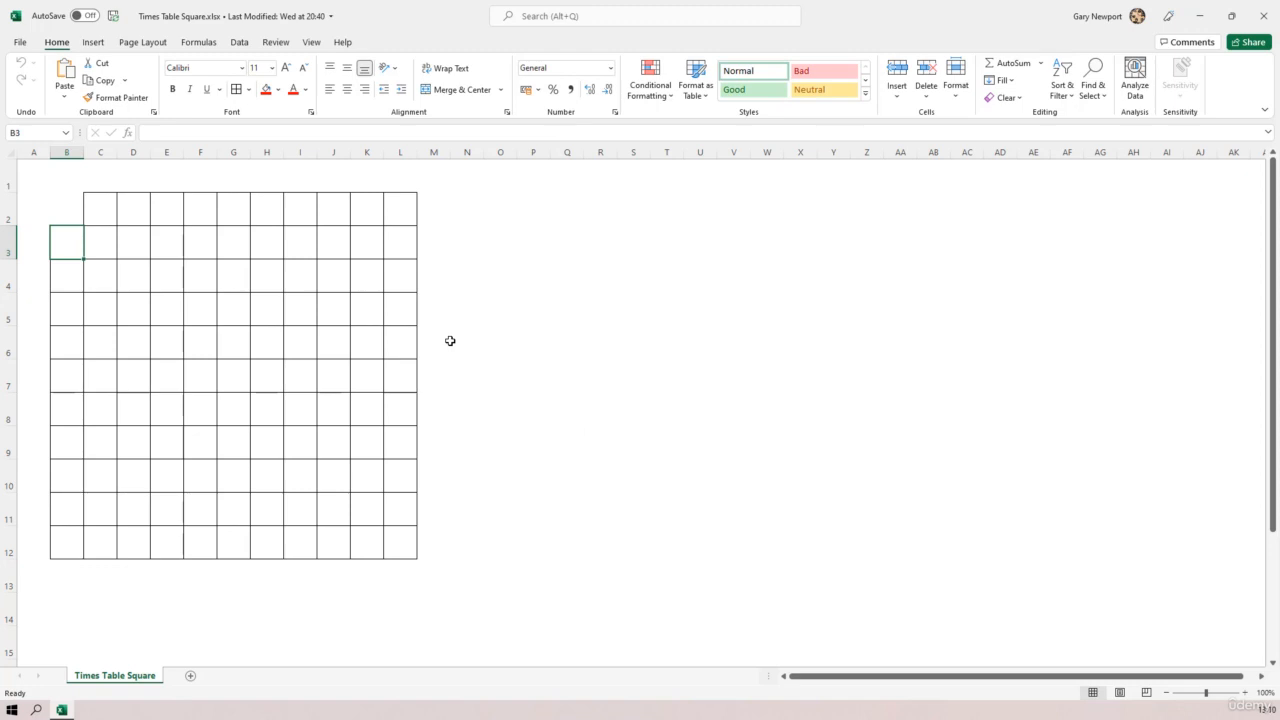
text(1)
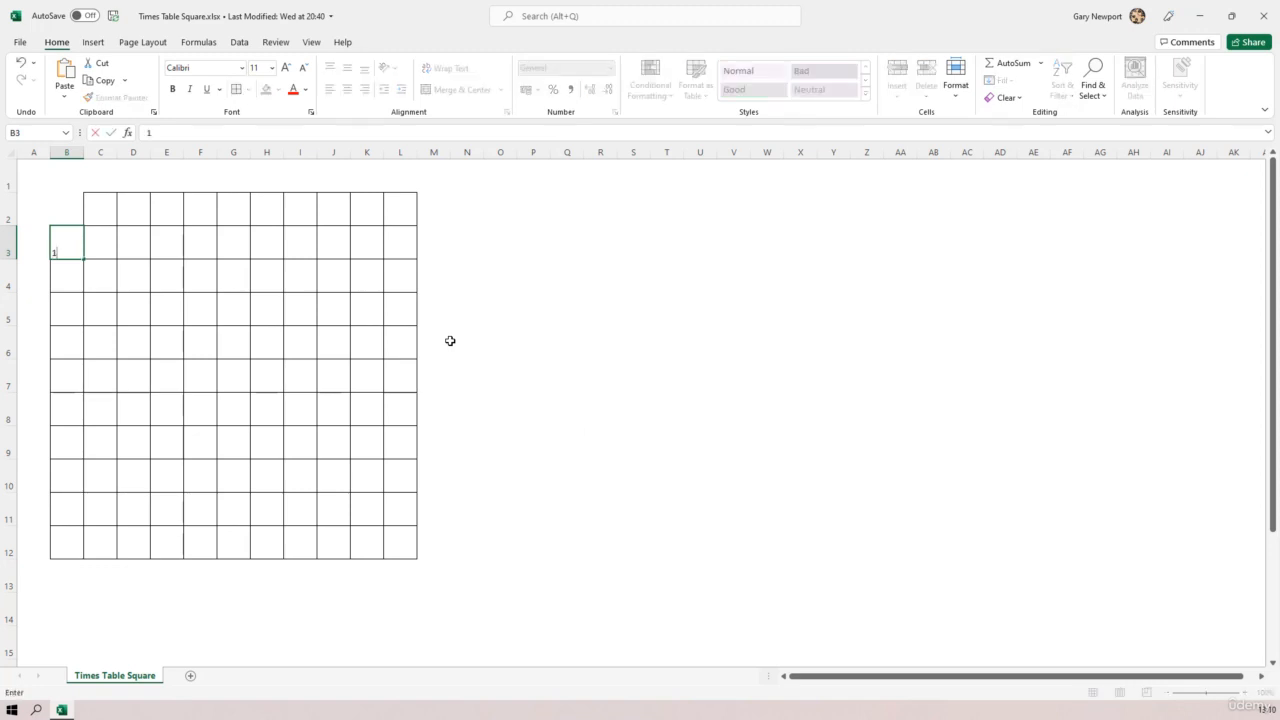
key(Return)
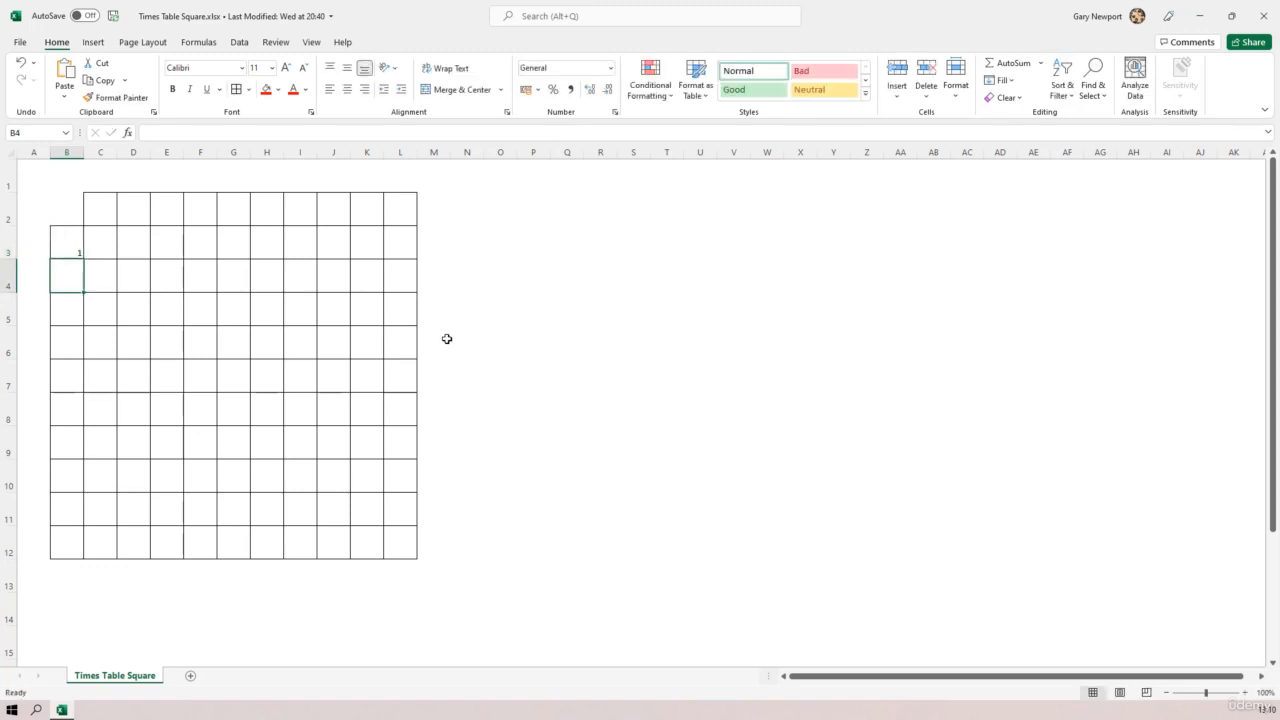
click(74, 251)
drag(83, 259, 83, 558)
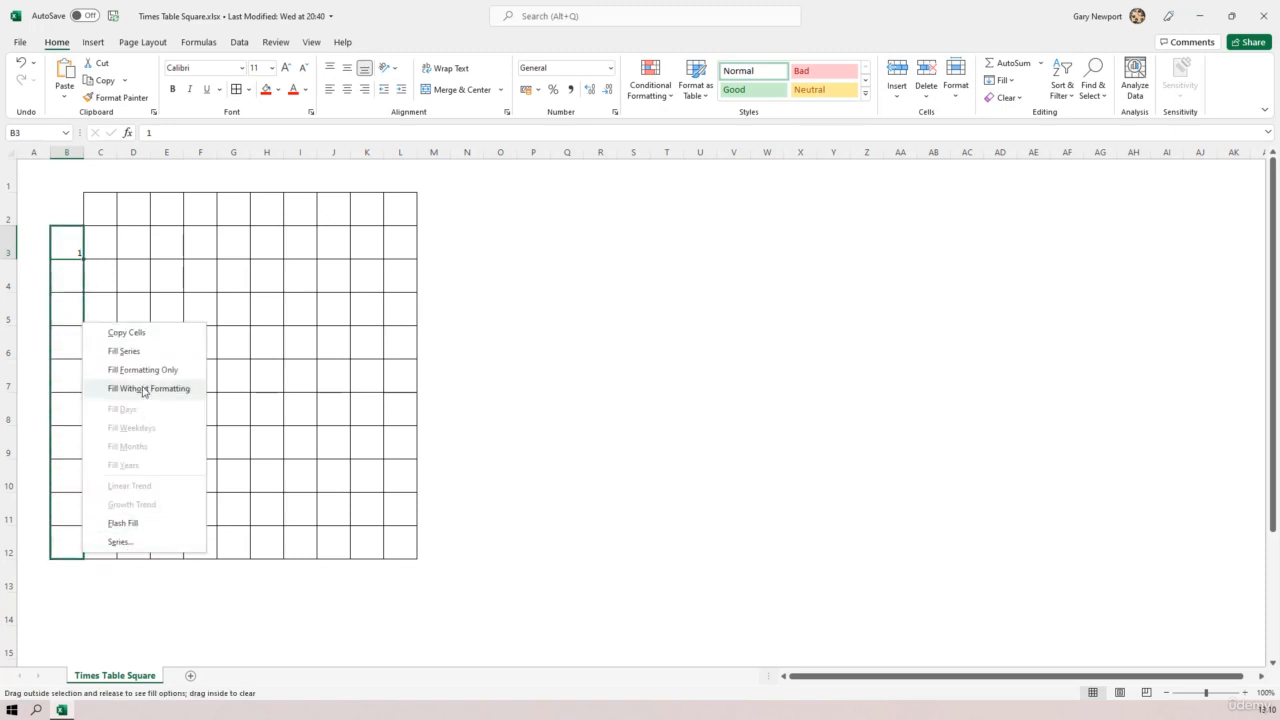
click(130, 354)
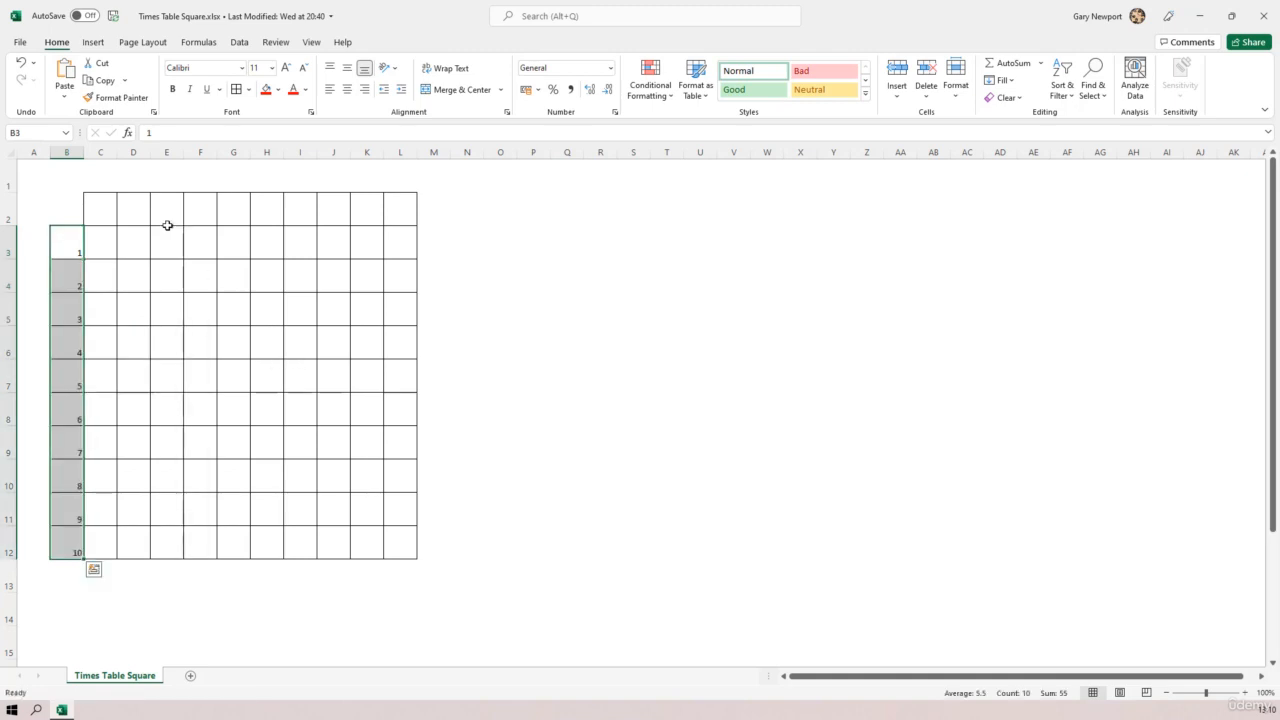
- Enter 1 in C2 and fill the number series across to L2 as column headers 1 to 10
click(96, 212)
text(1)
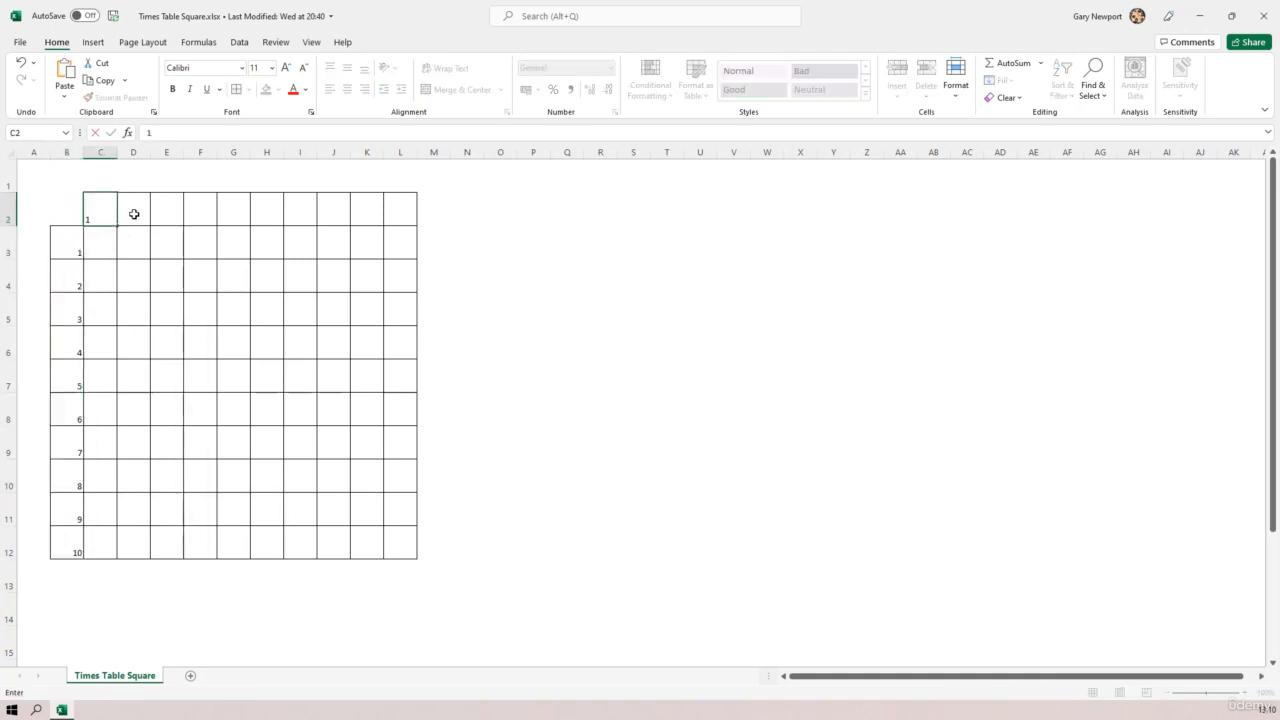
key(ctrl+Return)
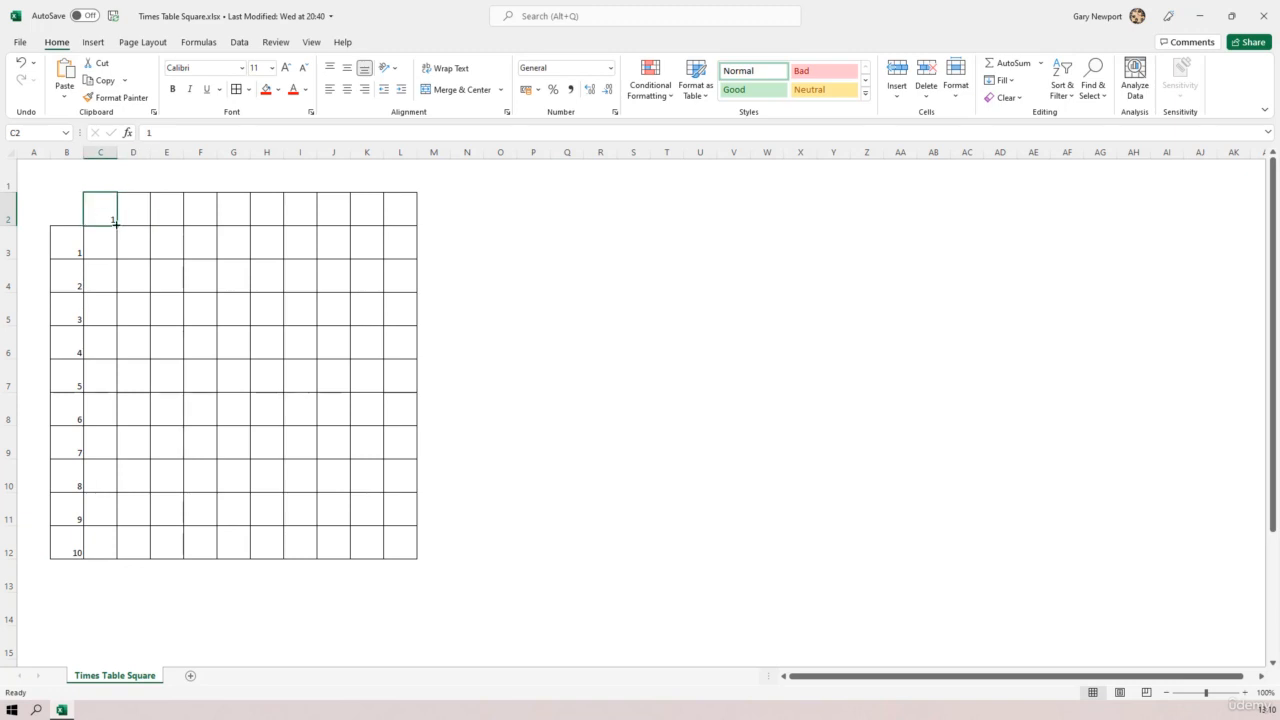
drag(116, 224, 418, 241)
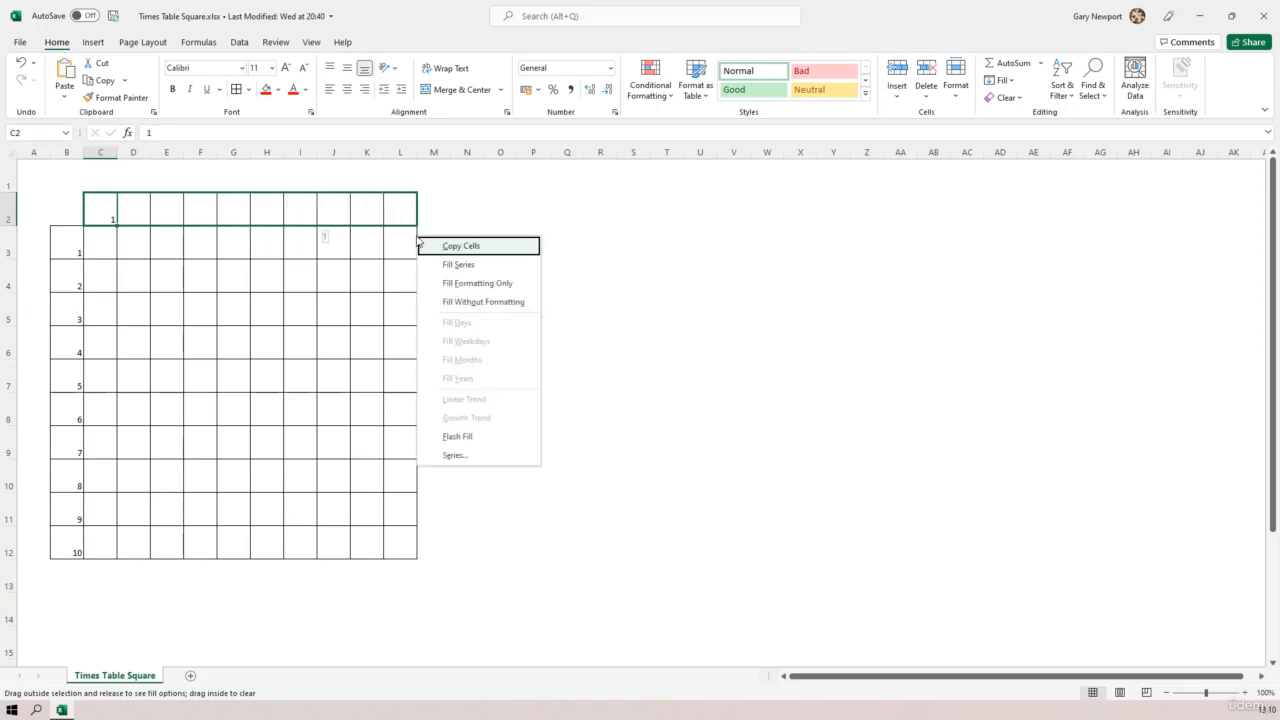
click(460, 266)
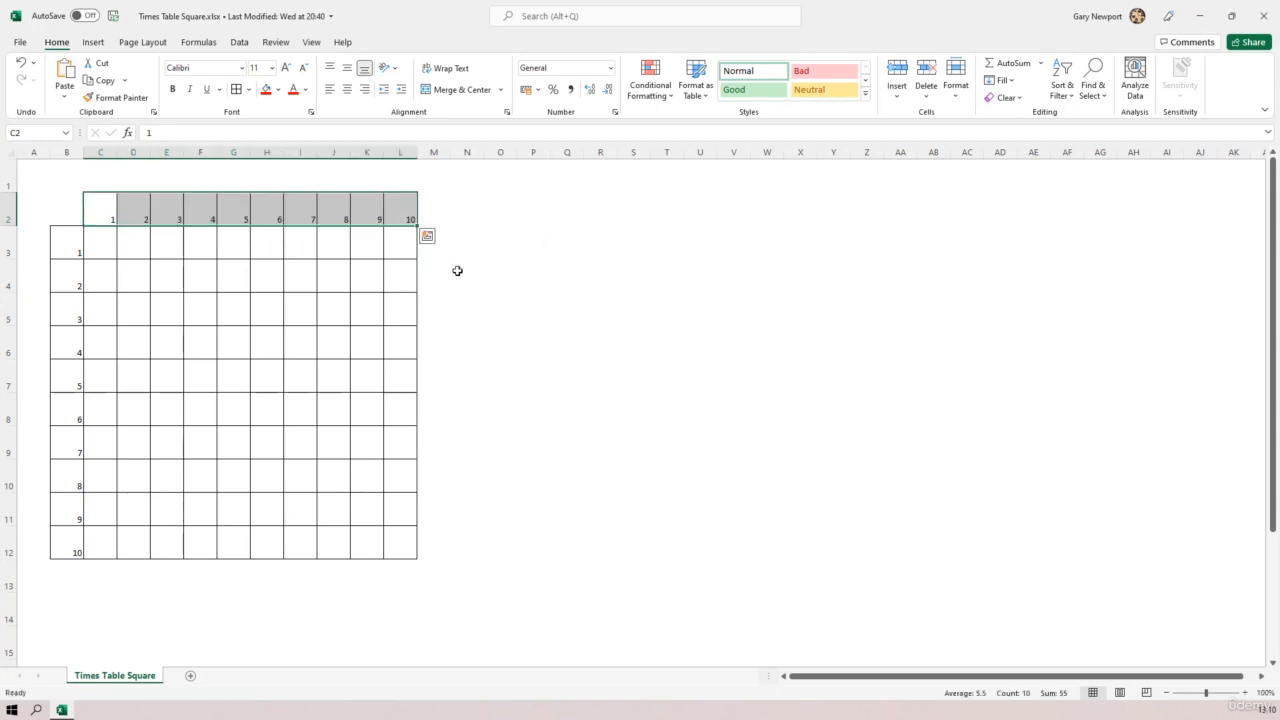
- Format the column headers C2:L2 as bold, size 16, centred both vertically and horizontally
click(347, 67)
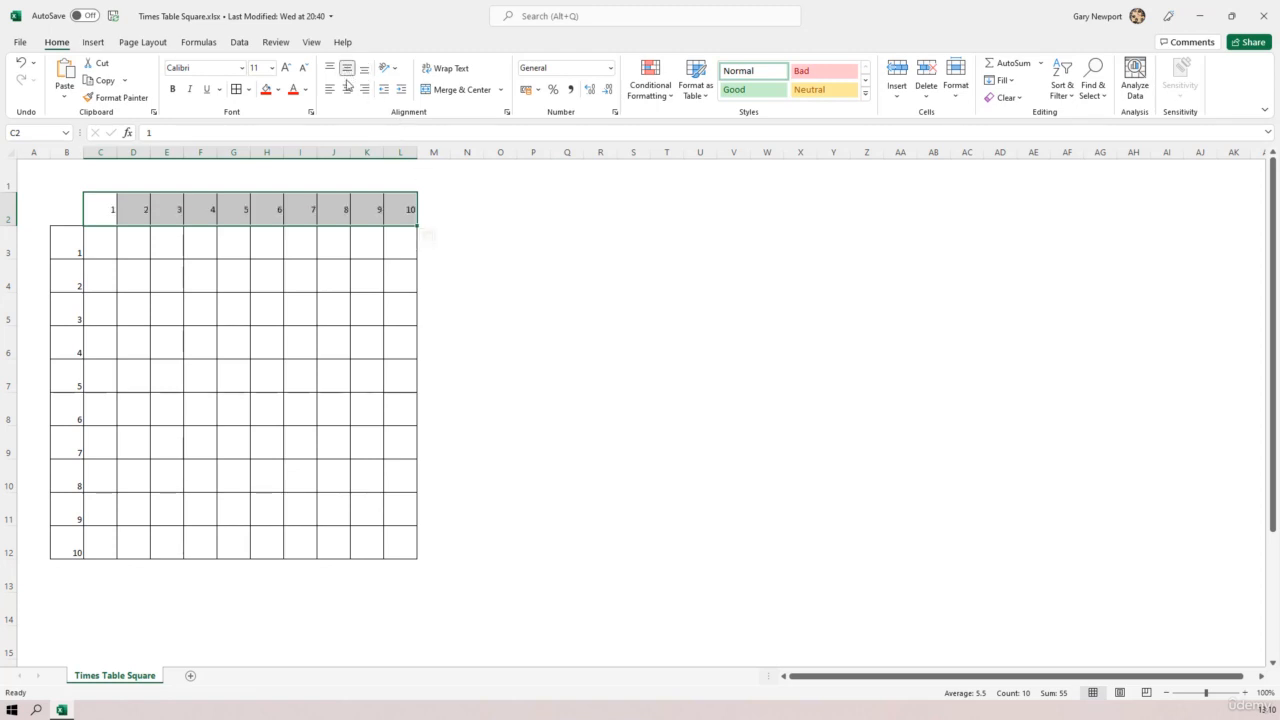
click(347, 90)
click(172, 89)
click(286, 68)
click(286, 68)
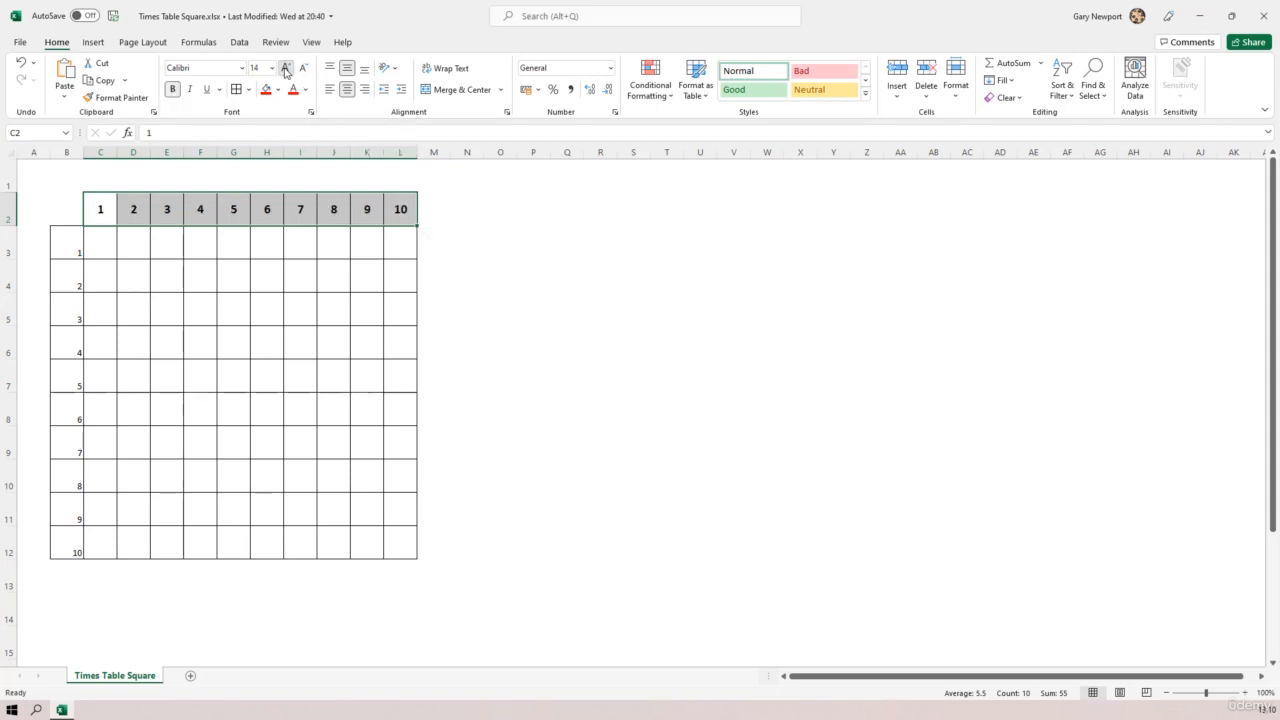
click(286, 68)
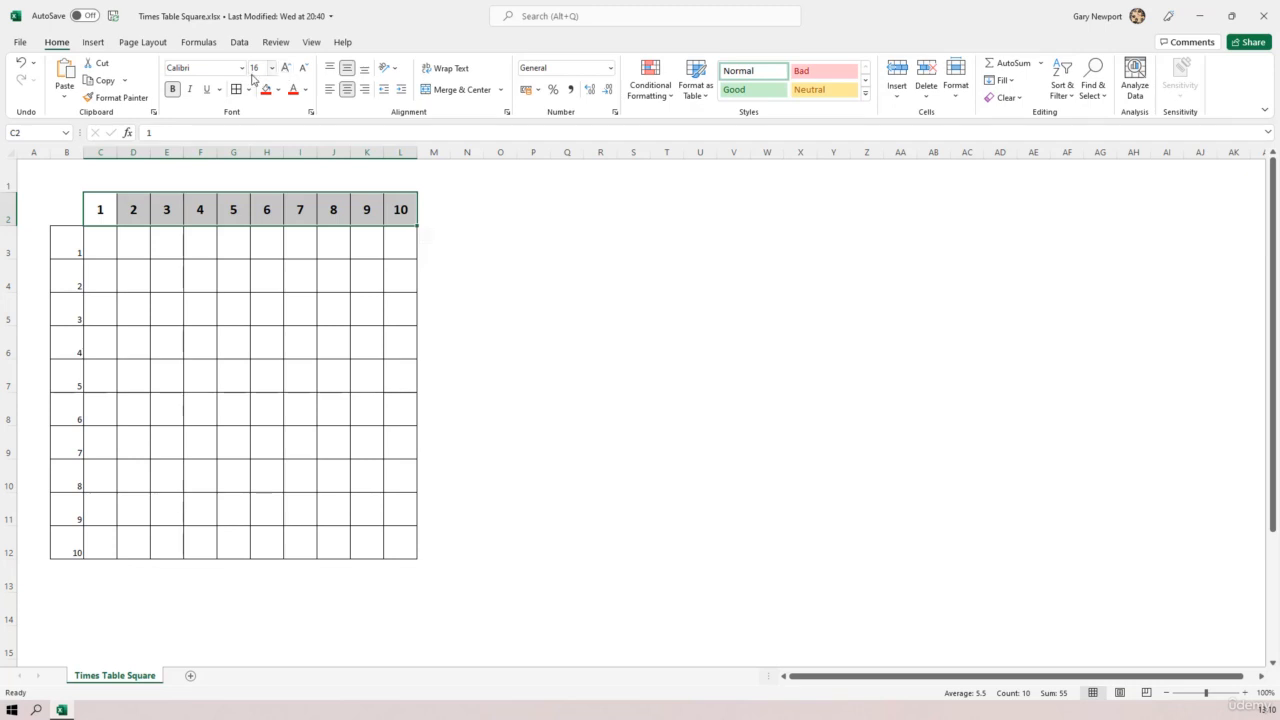
- Format the row headers B3:B12 as bold, size 16, centred both vertically and horizontally
drag(63, 243, 74, 549)
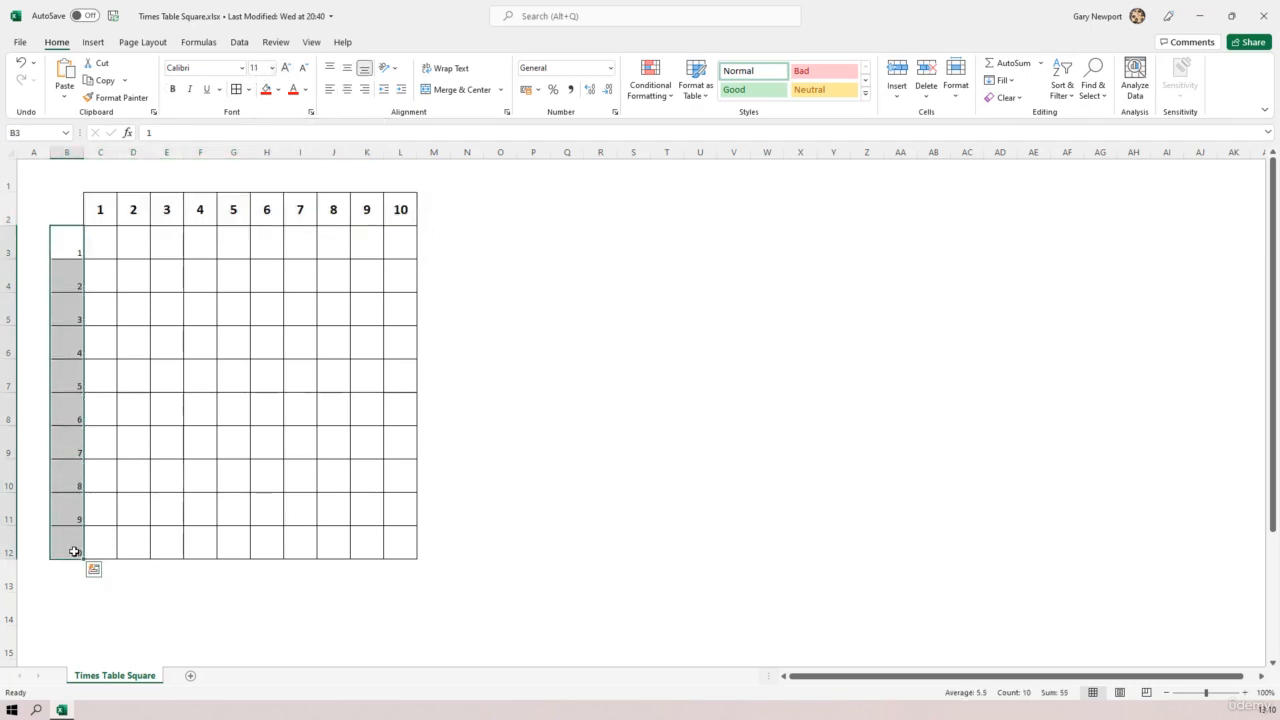
click(347, 67)
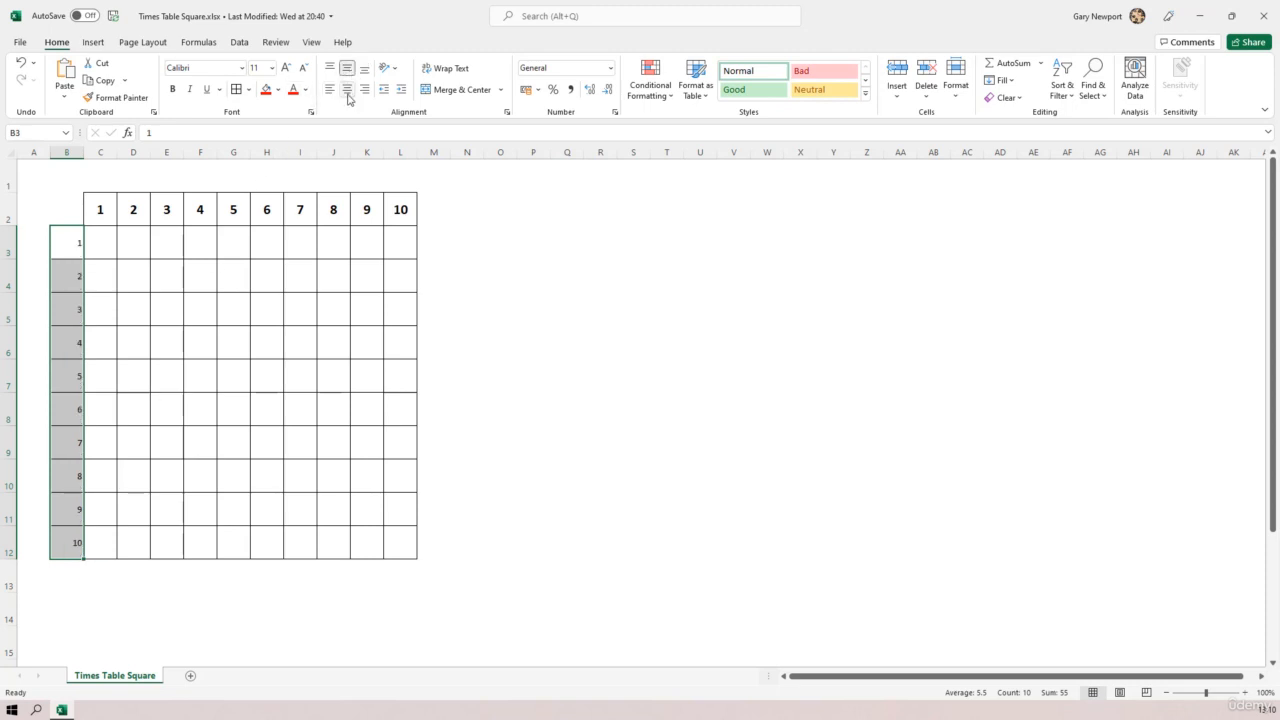
click(347, 89)
click(172, 89)
click(286, 68)
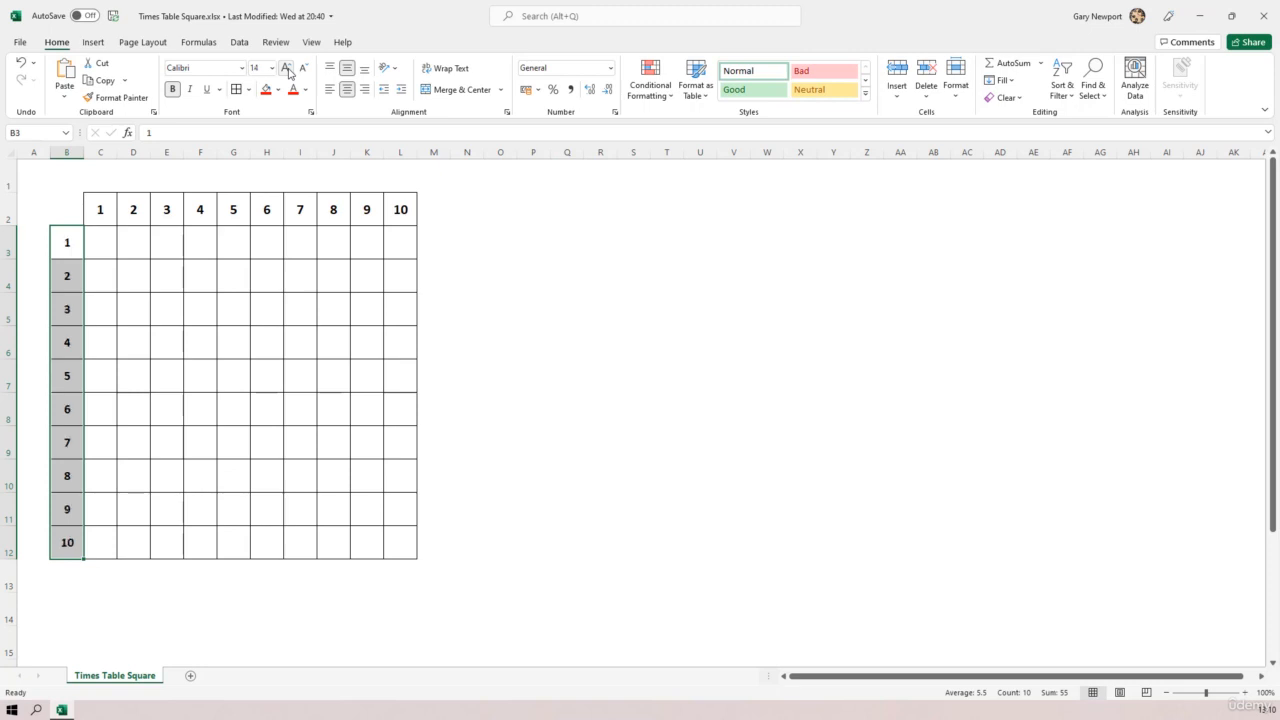
click(287, 69)
click(497, 277)
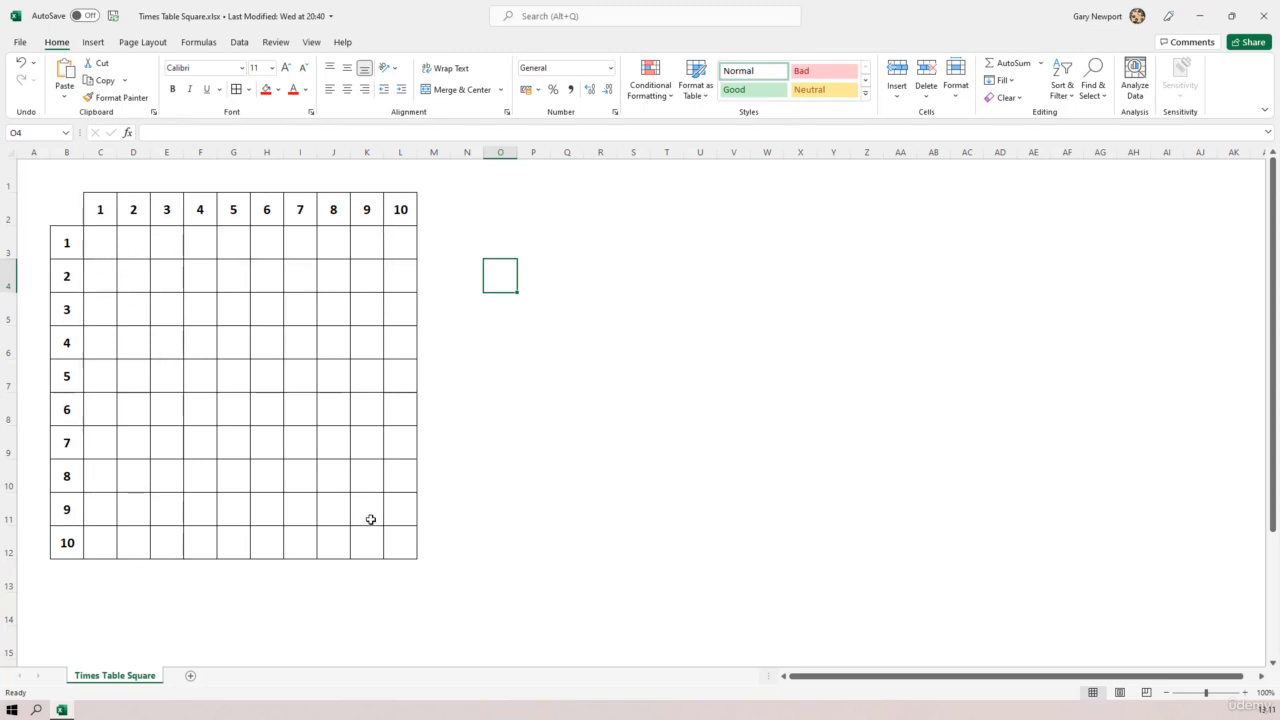
- Fill the column headers C2:L2 with the lightest gold theme colour
drag(97, 215, 390, 214)
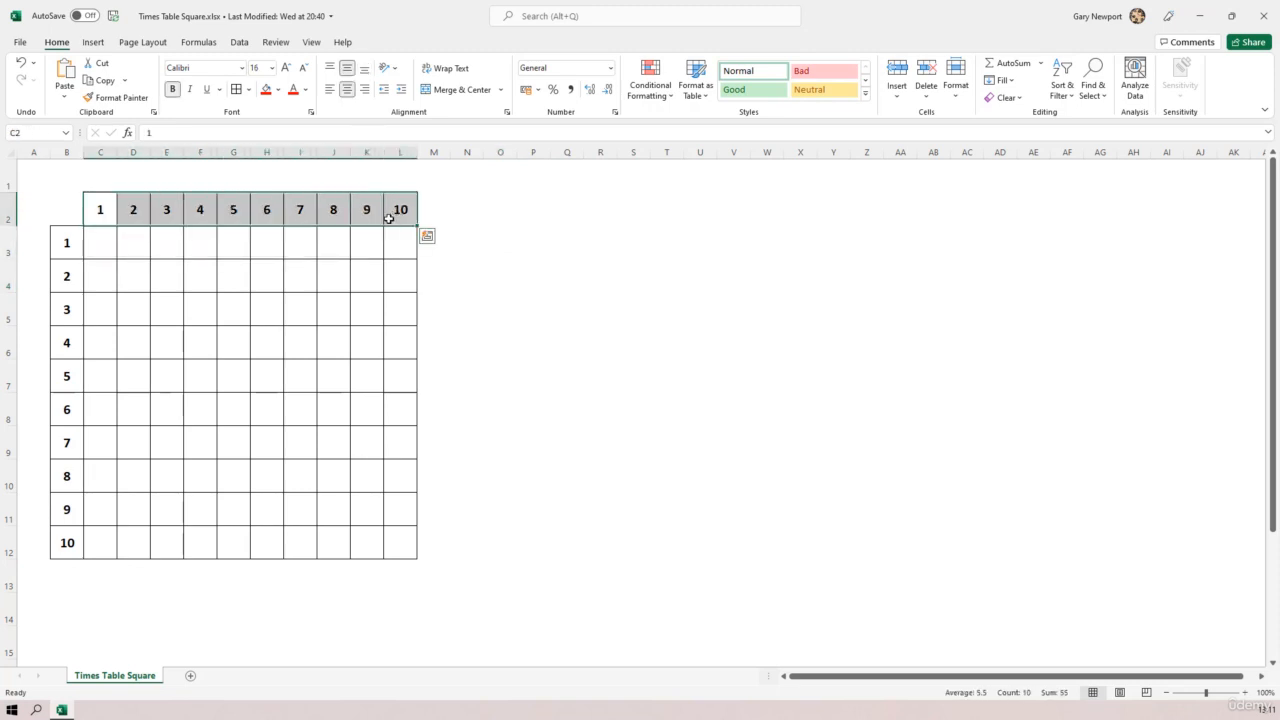
click(279, 90)
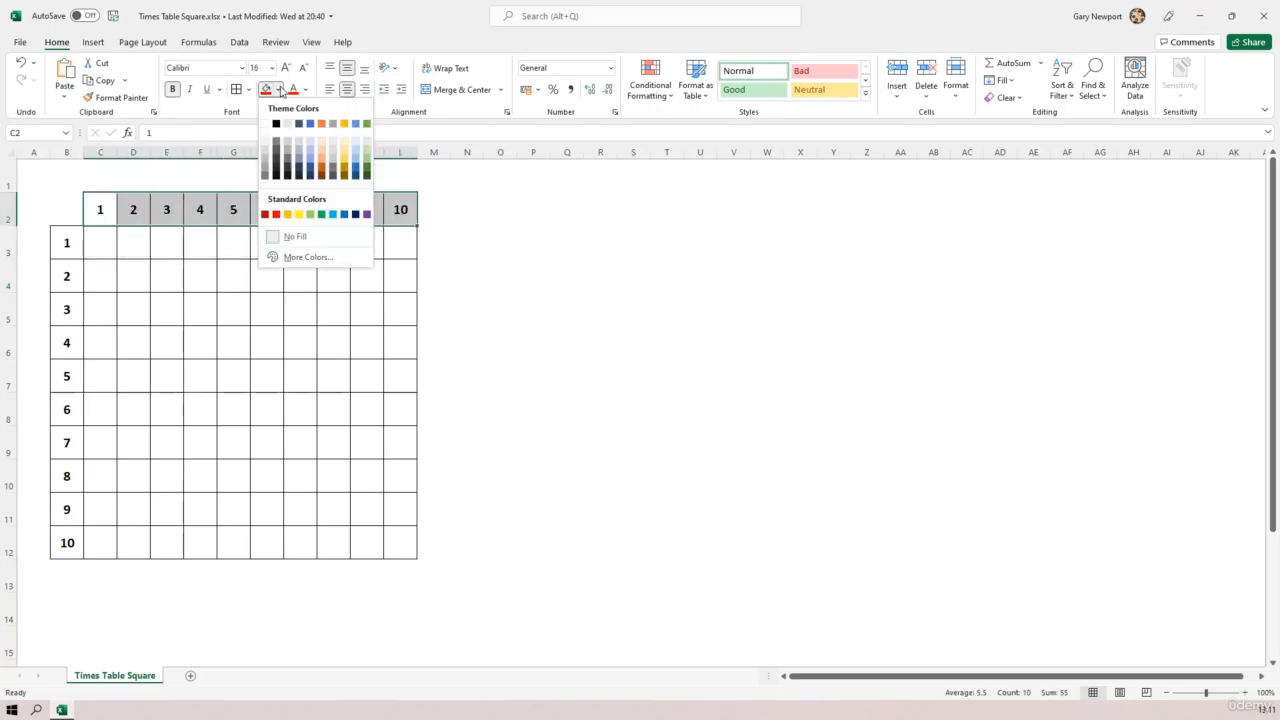
click(345, 145)
click(540, 350)
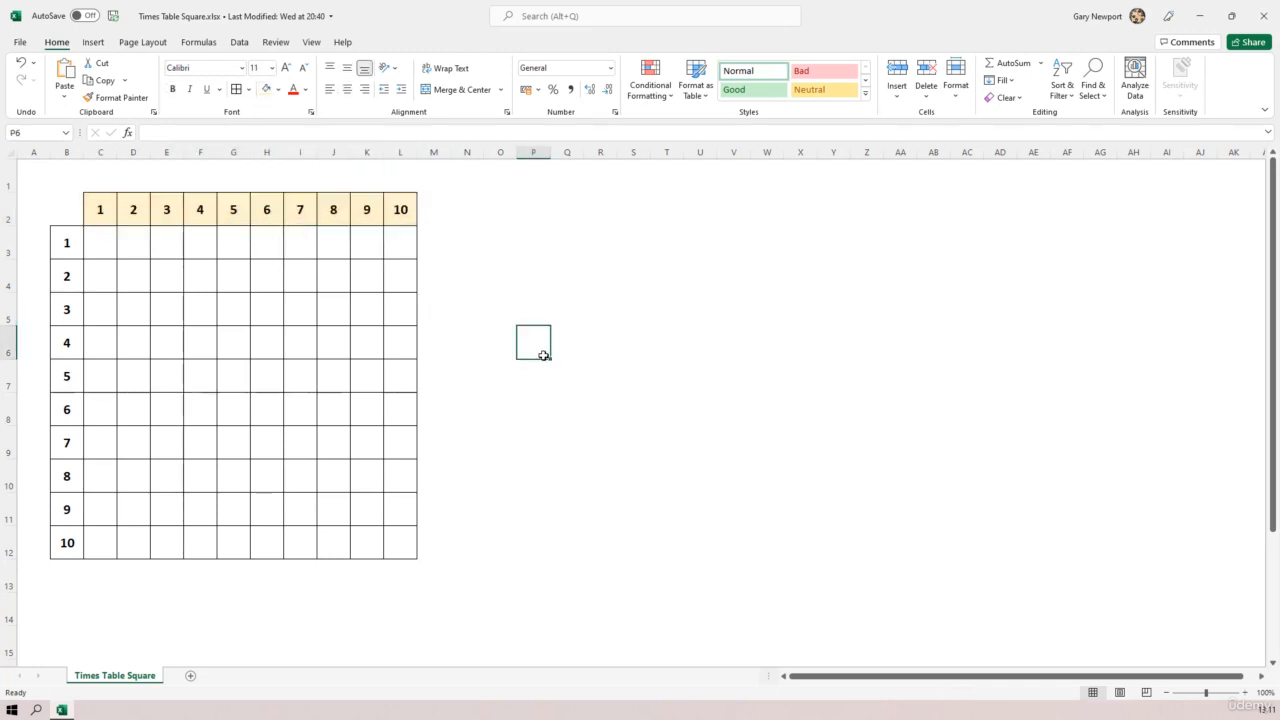
- Fill the row headers B3:B12 with the lightest green theme colour
drag(67, 241, 68, 540)
click(278, 90)
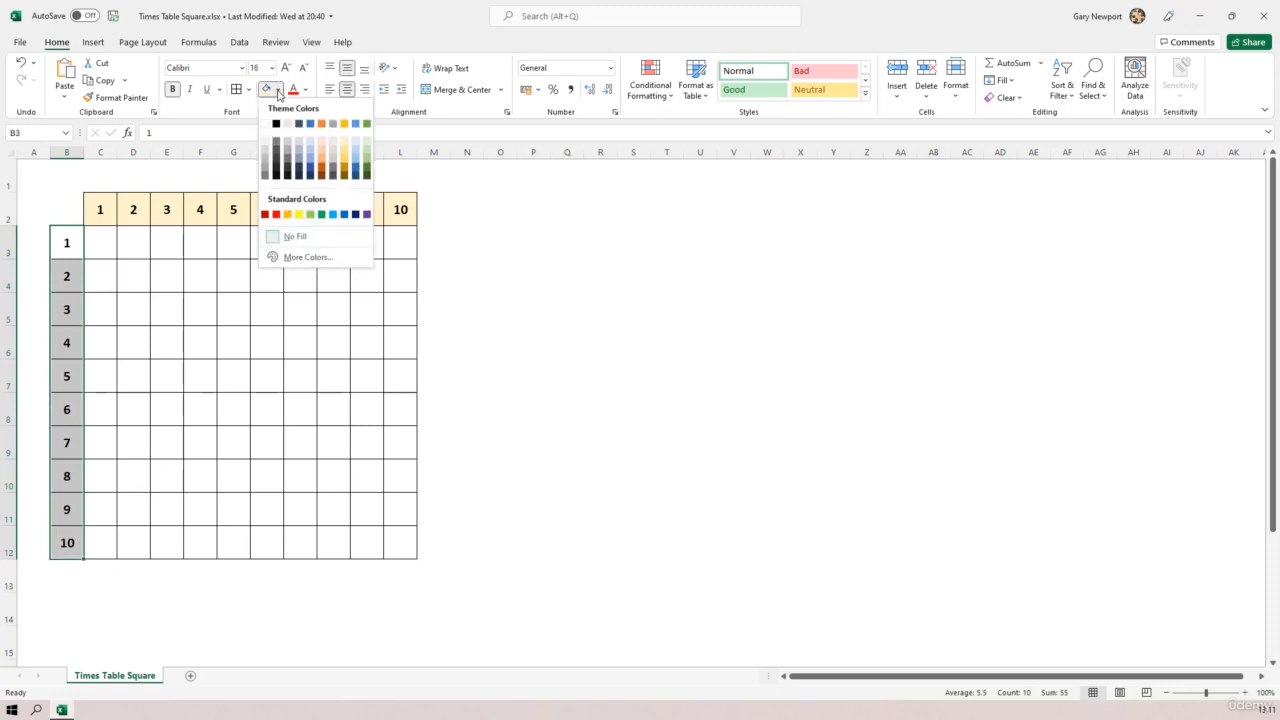
click(366, 141)
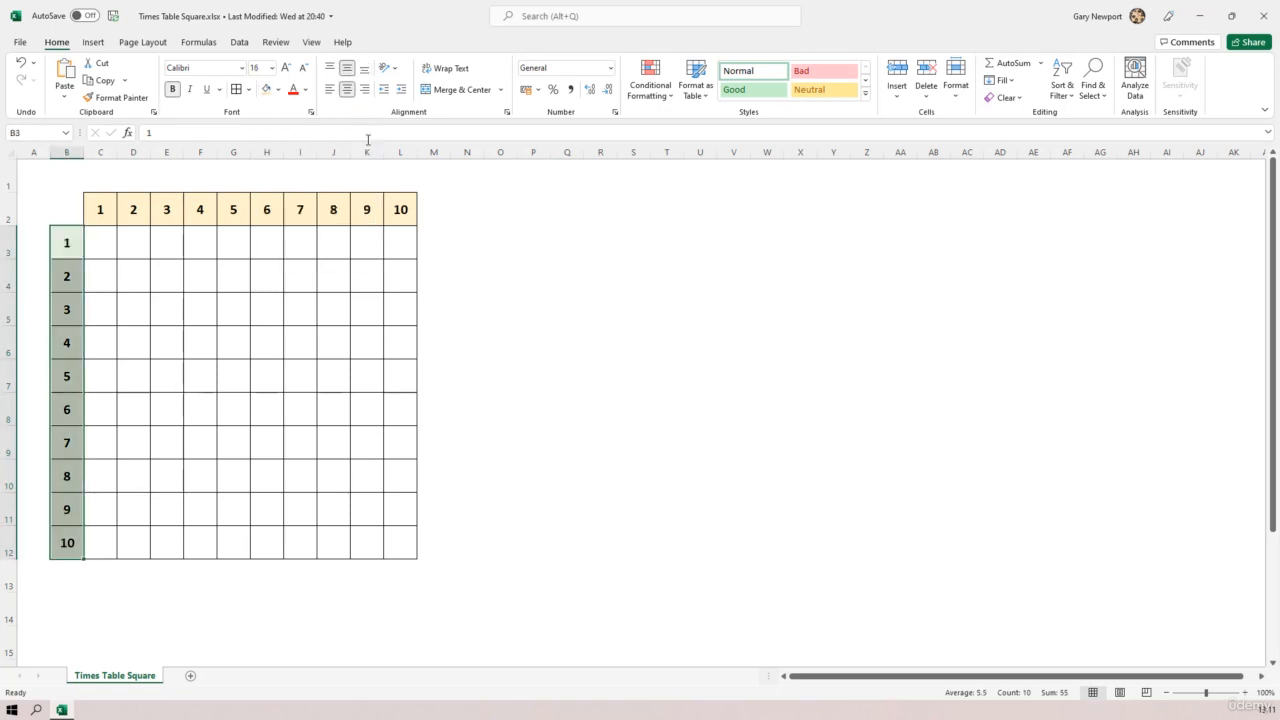
click(576, 365)
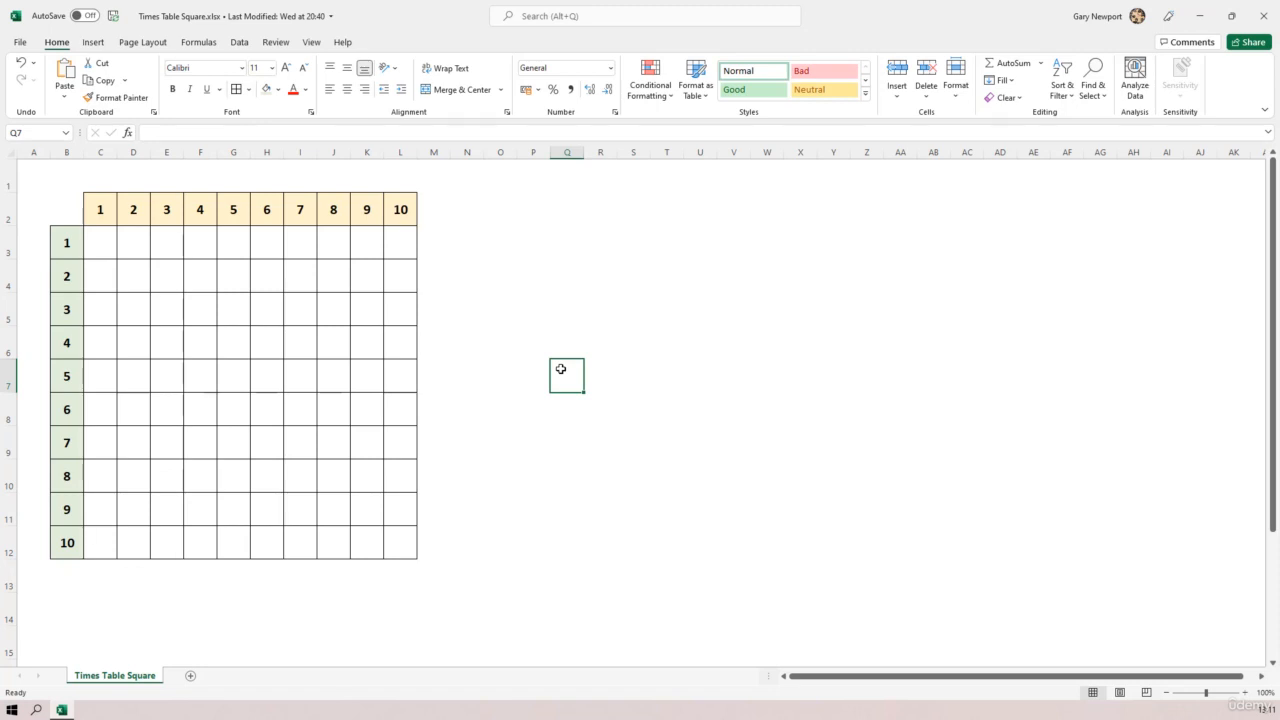
- Enter the formula =B3*C2 in cell C3 to multiply the first row header by the first column header
click(96, 245)
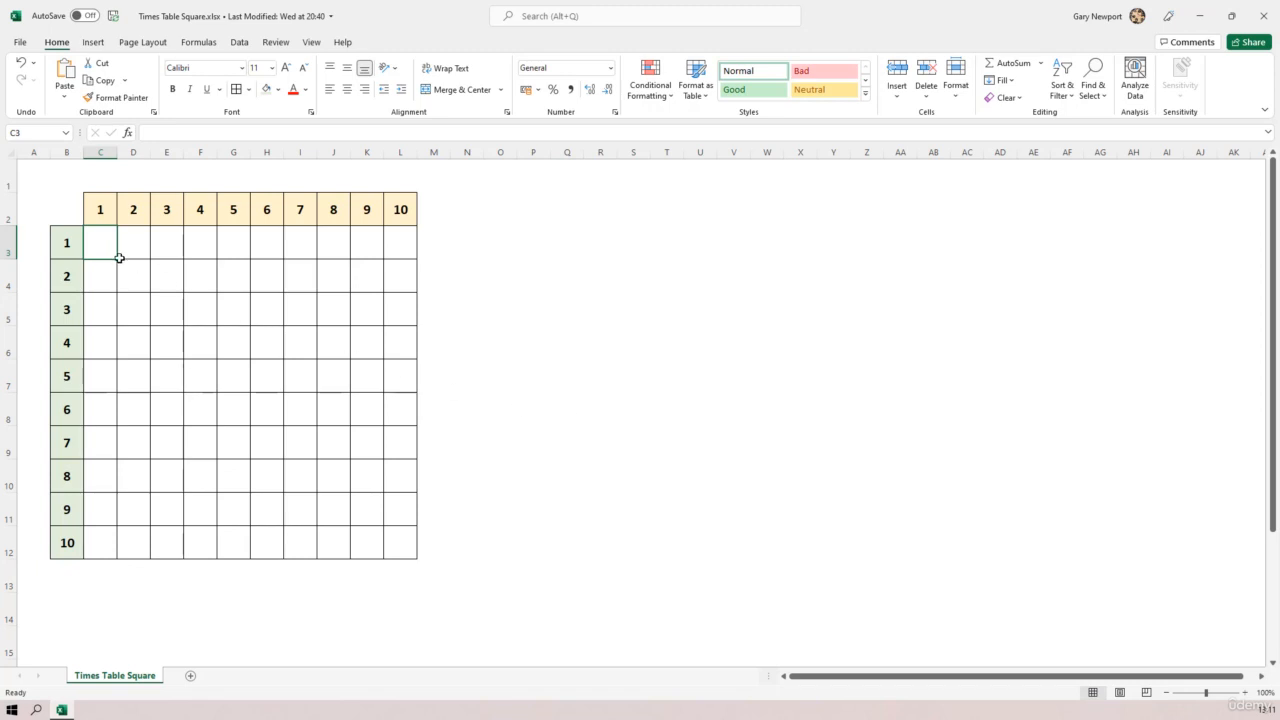
click(60, 241)
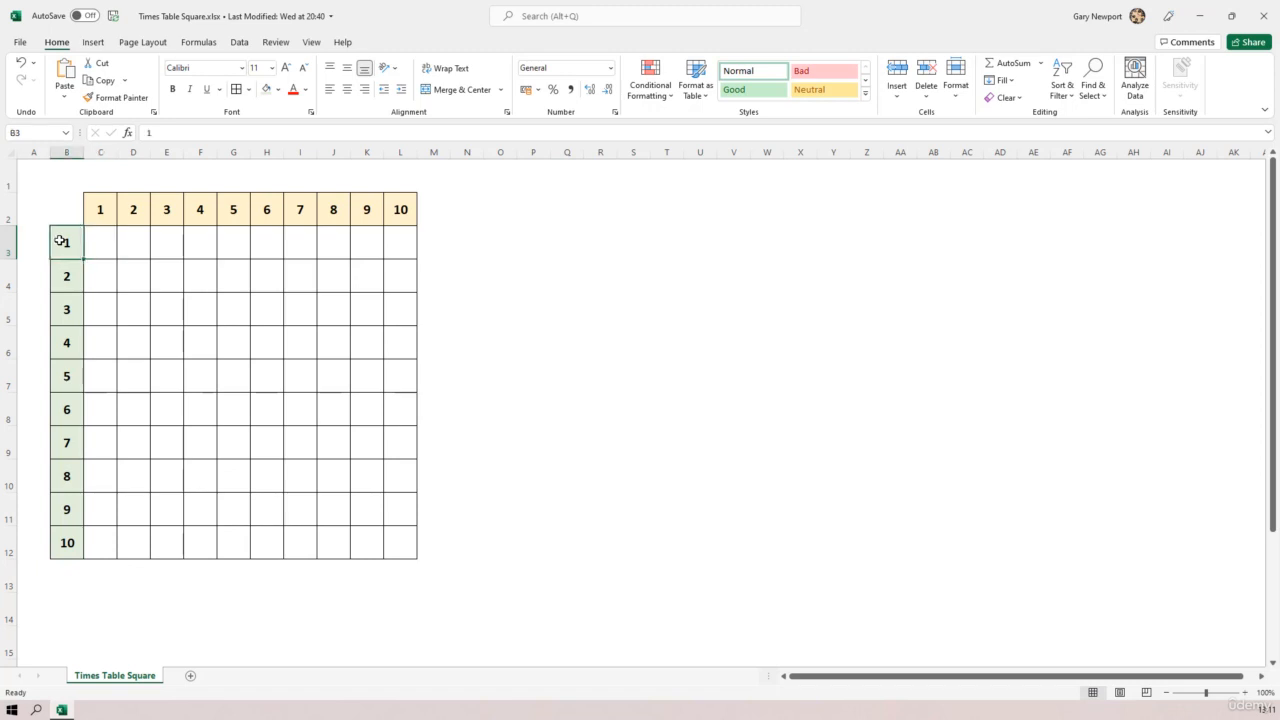
click(100, 207)
click(98, 245)
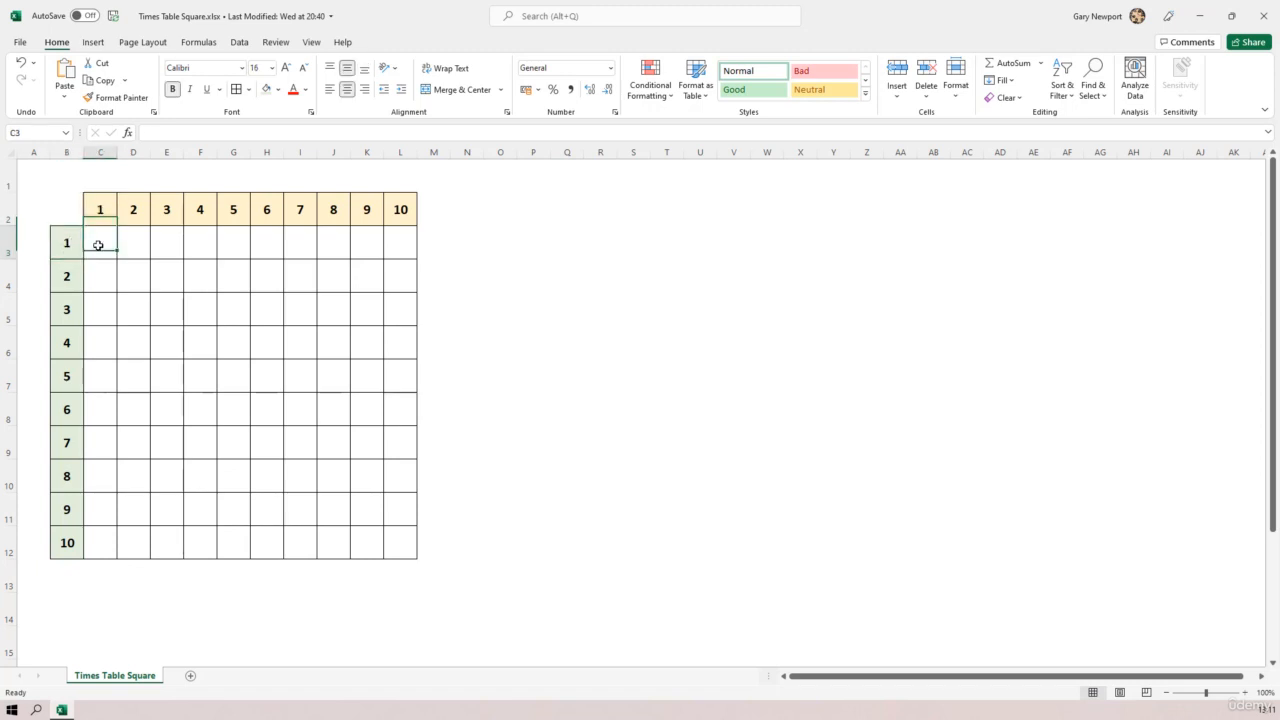
text(=)
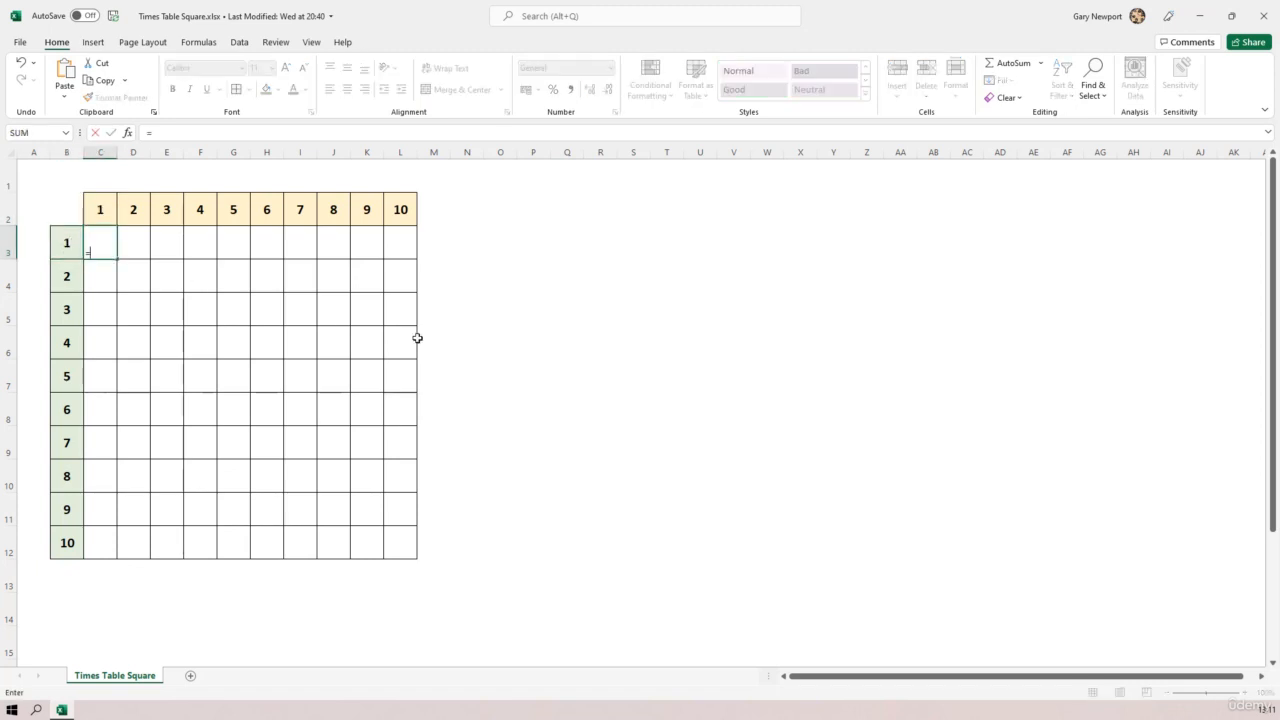
click(65, 244)
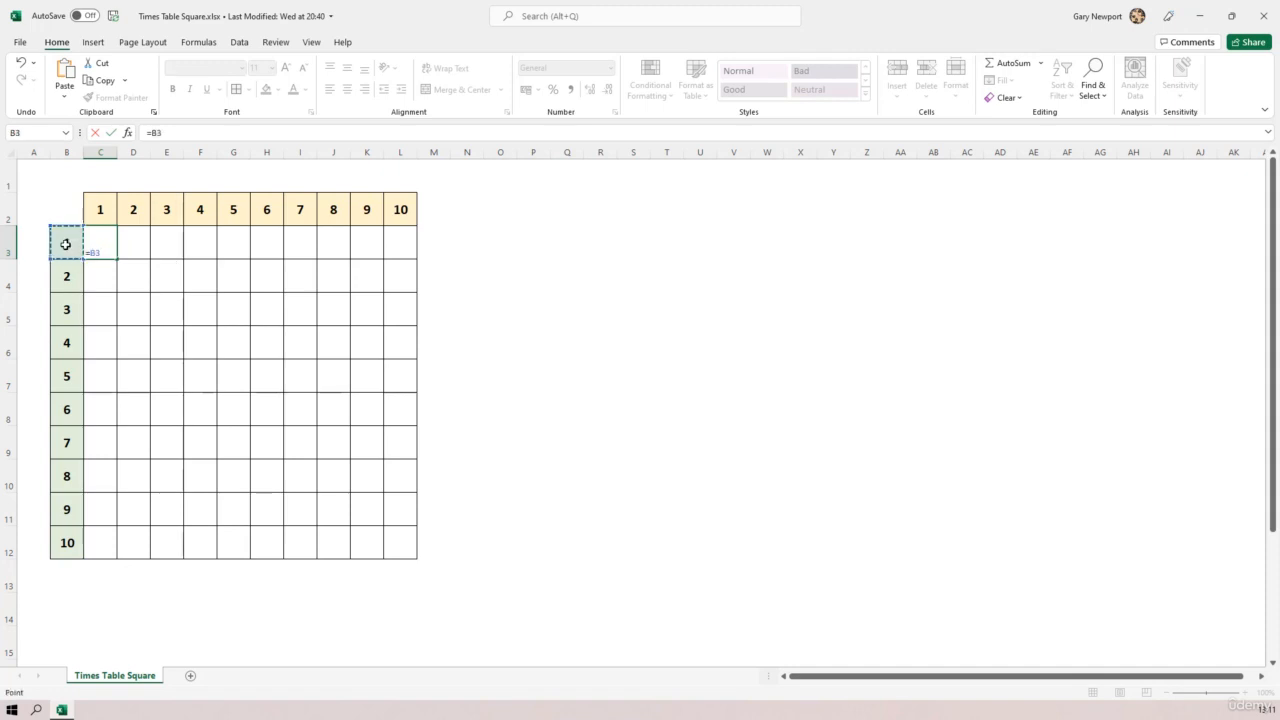
text(*)
click(104, 211)
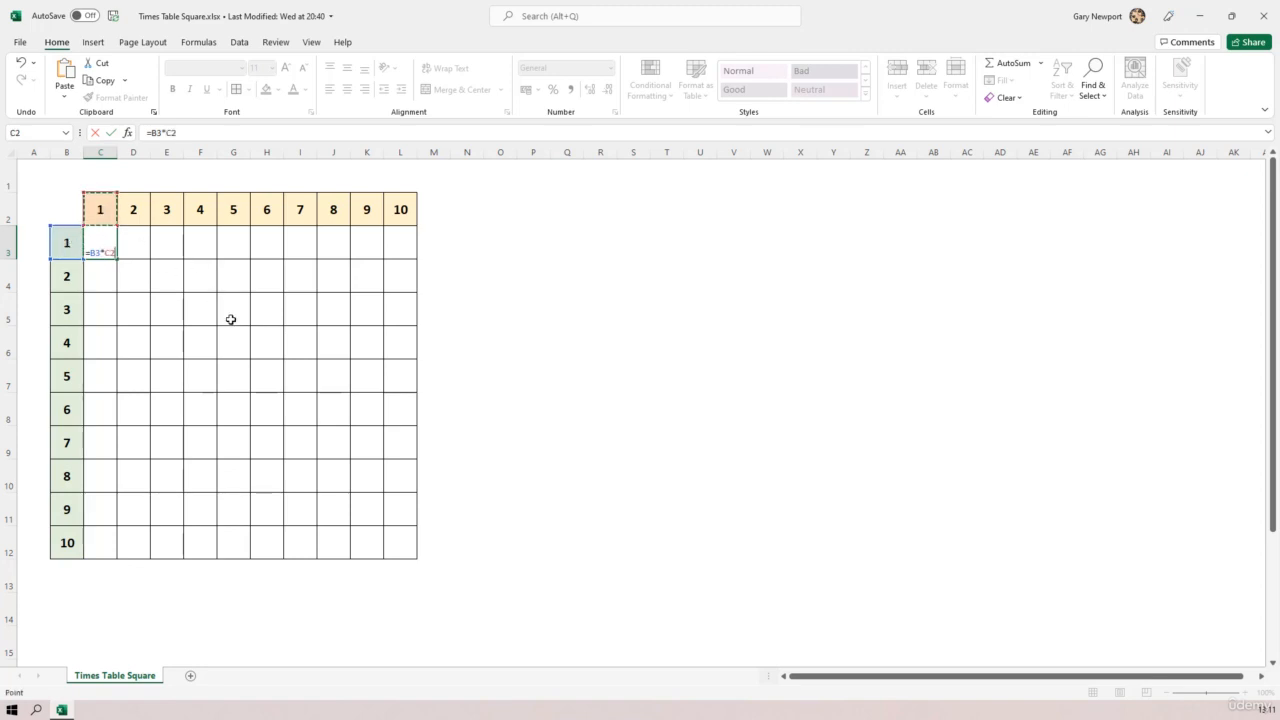
key(Return)
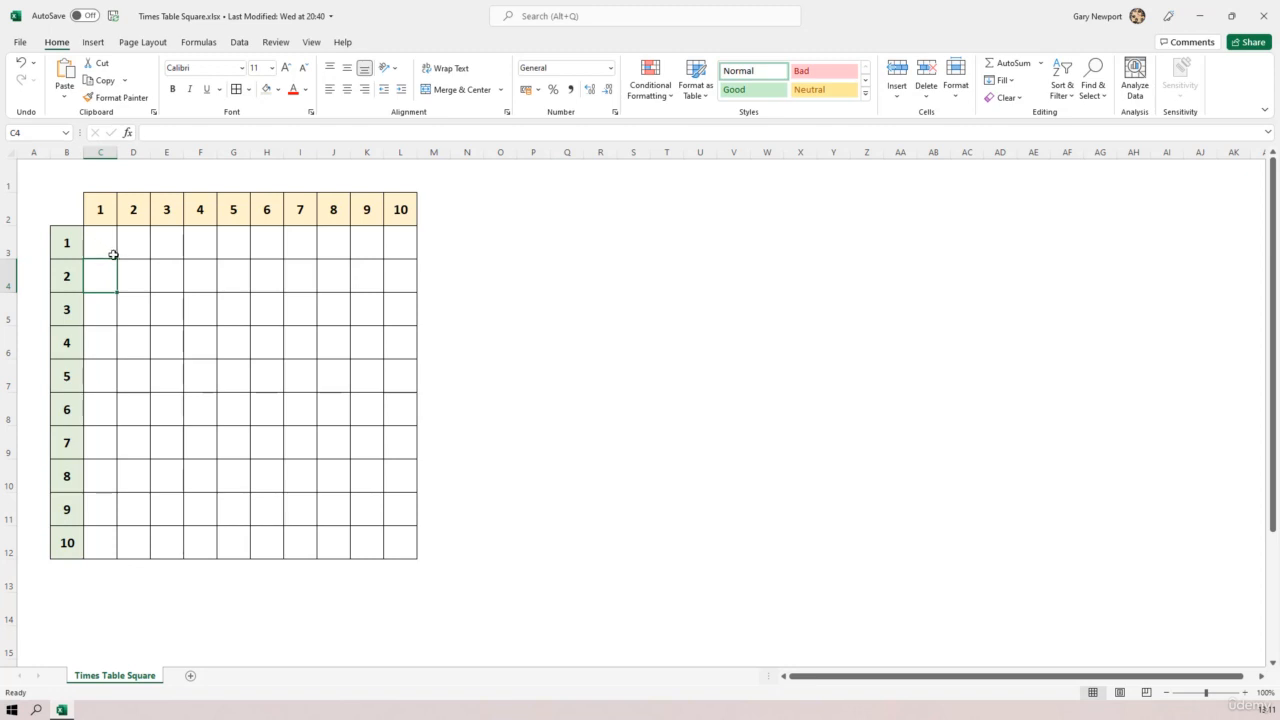
- Centre cells C3:L12 vertically and horizontally and set their font size to 16
drag(104, 248, 393, 545)
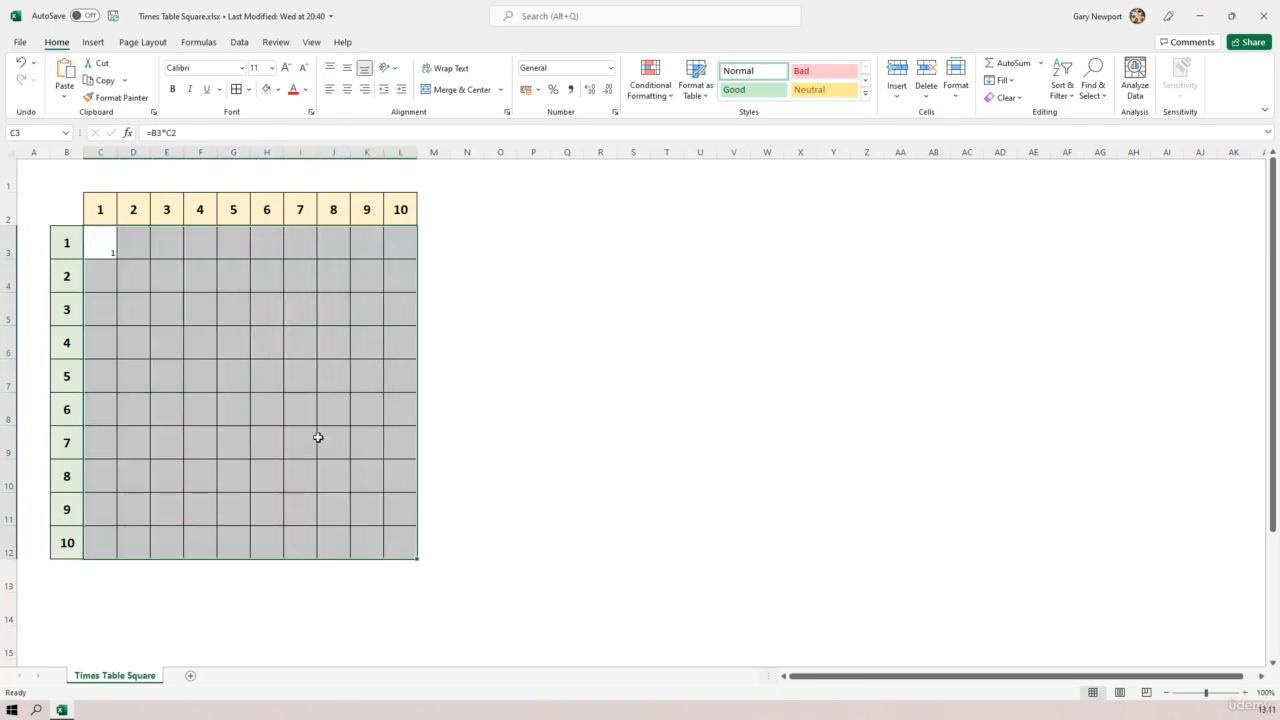
click(347, 89)
click(347, 67)
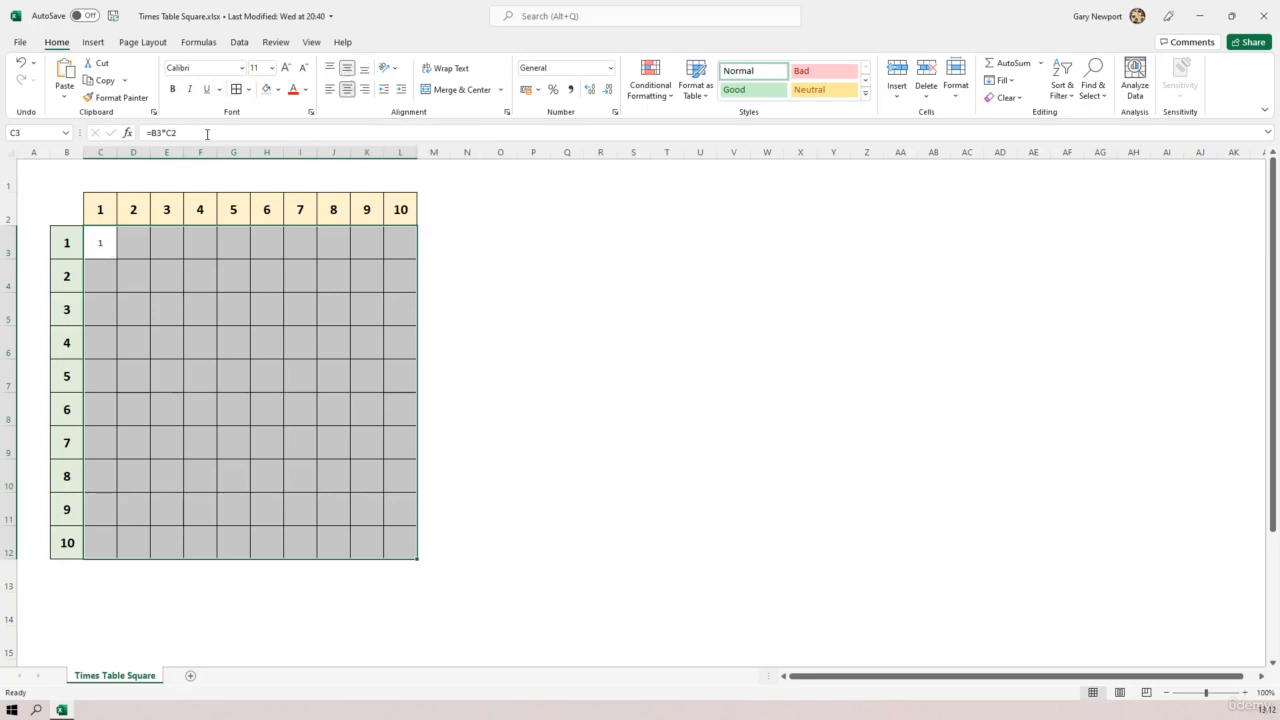
click(286, 68)
click(286, 68)
click(480, 409)
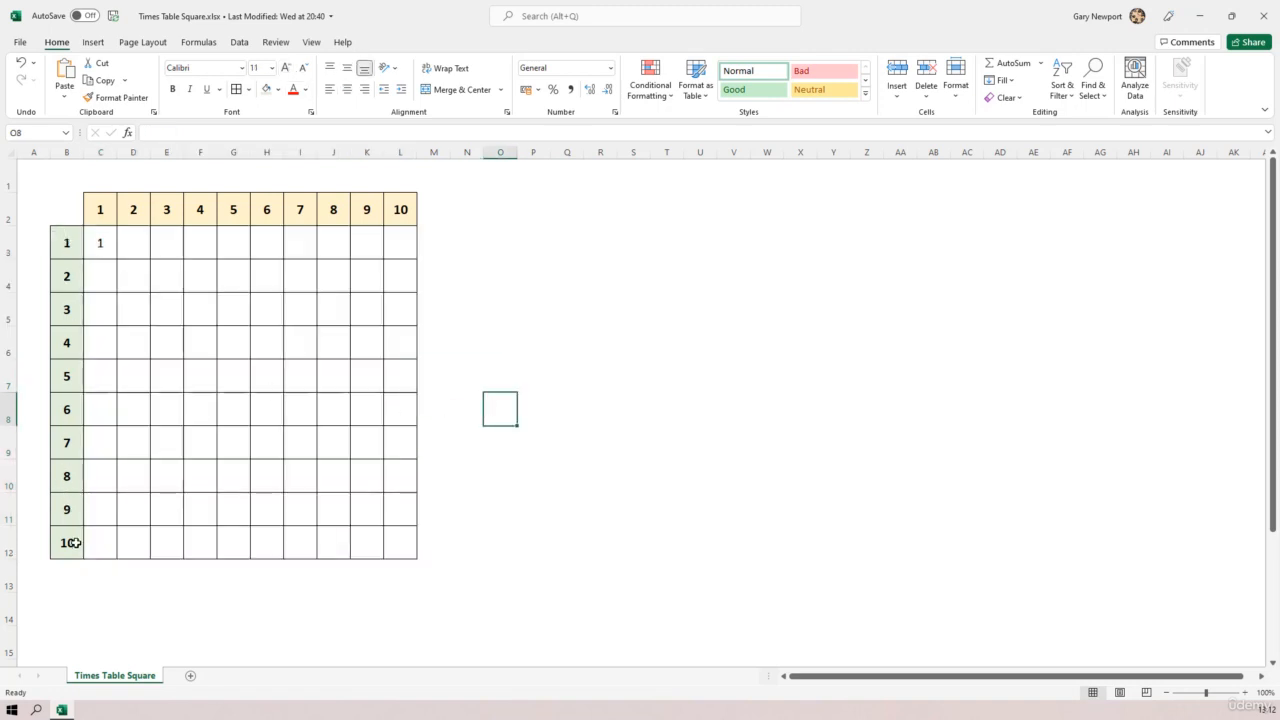
- Fill the formula from C3 down to C12
click(104, 249)
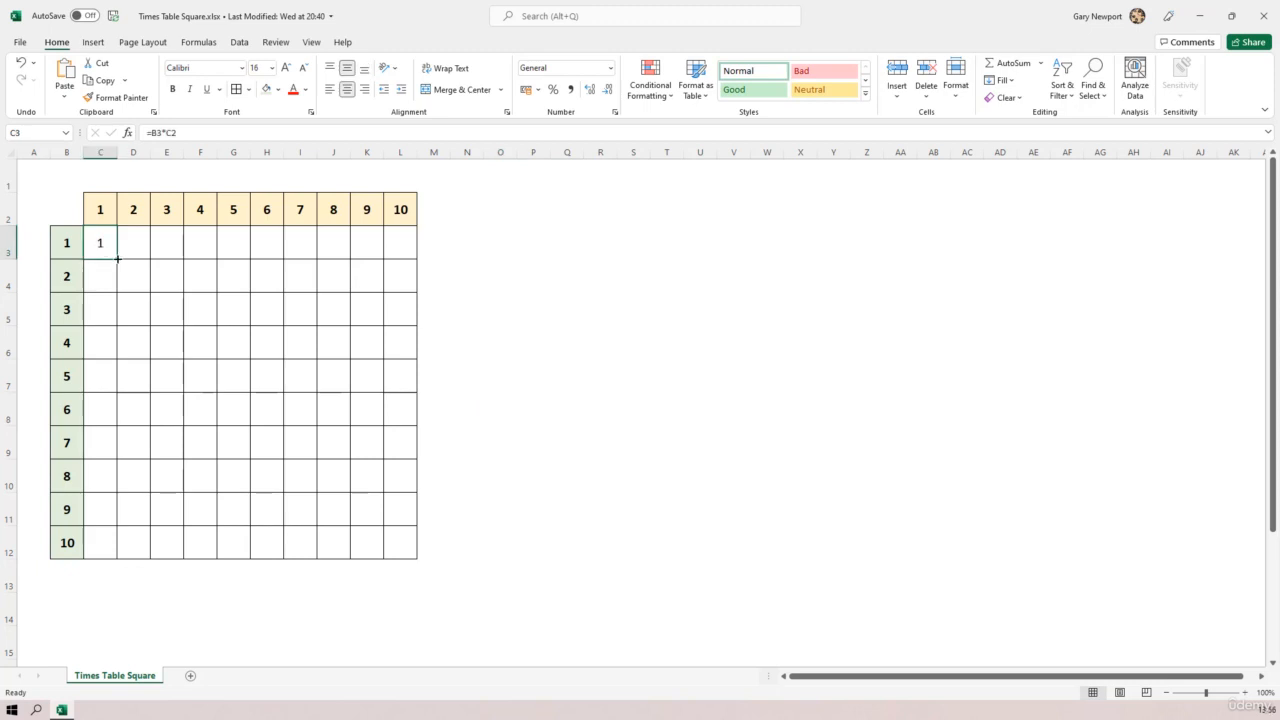
drag(117, 259, 117, 259)
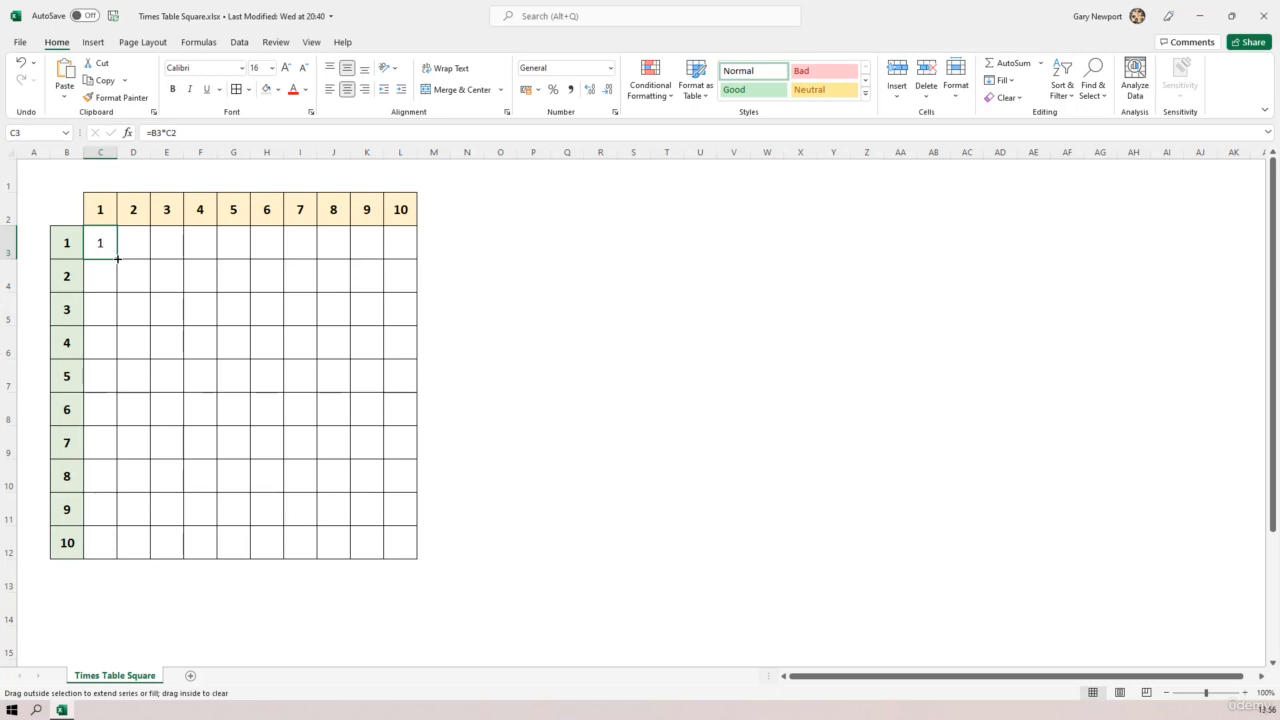
drag(117, 259, 119, 552)
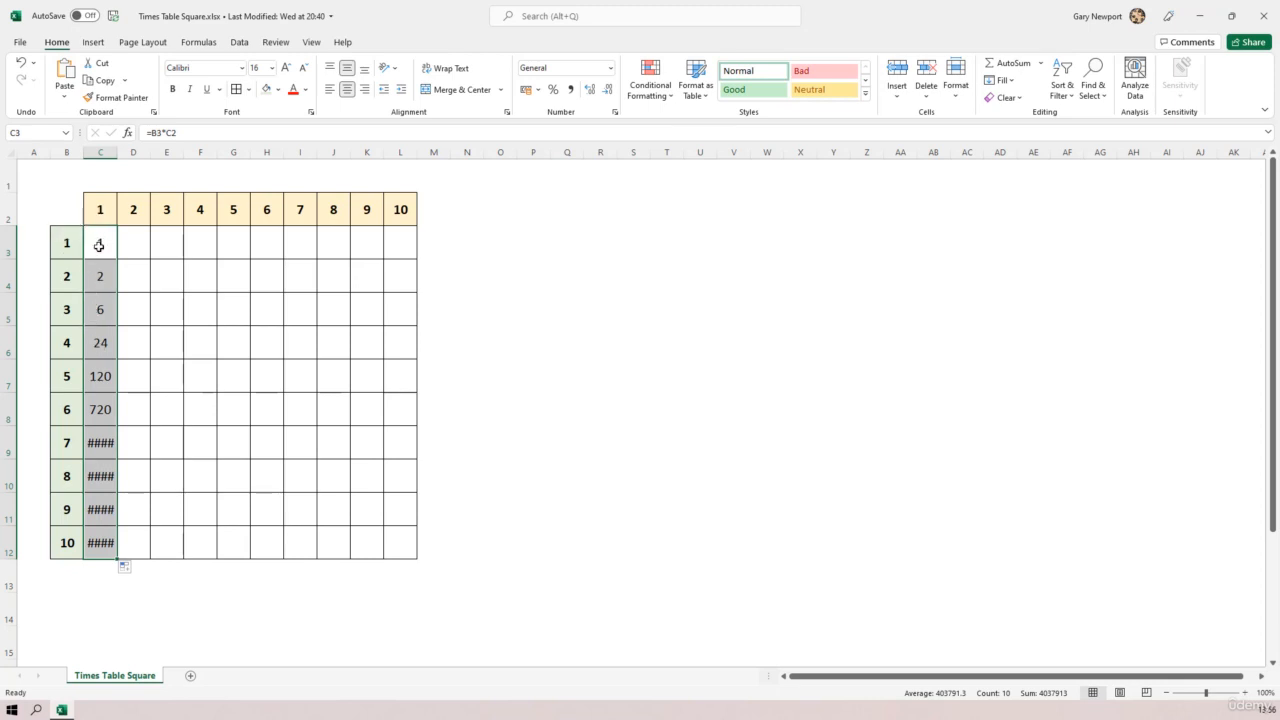
- Examine which cells the formulas in C5, C3 and C4 refer to
click(98, 311)
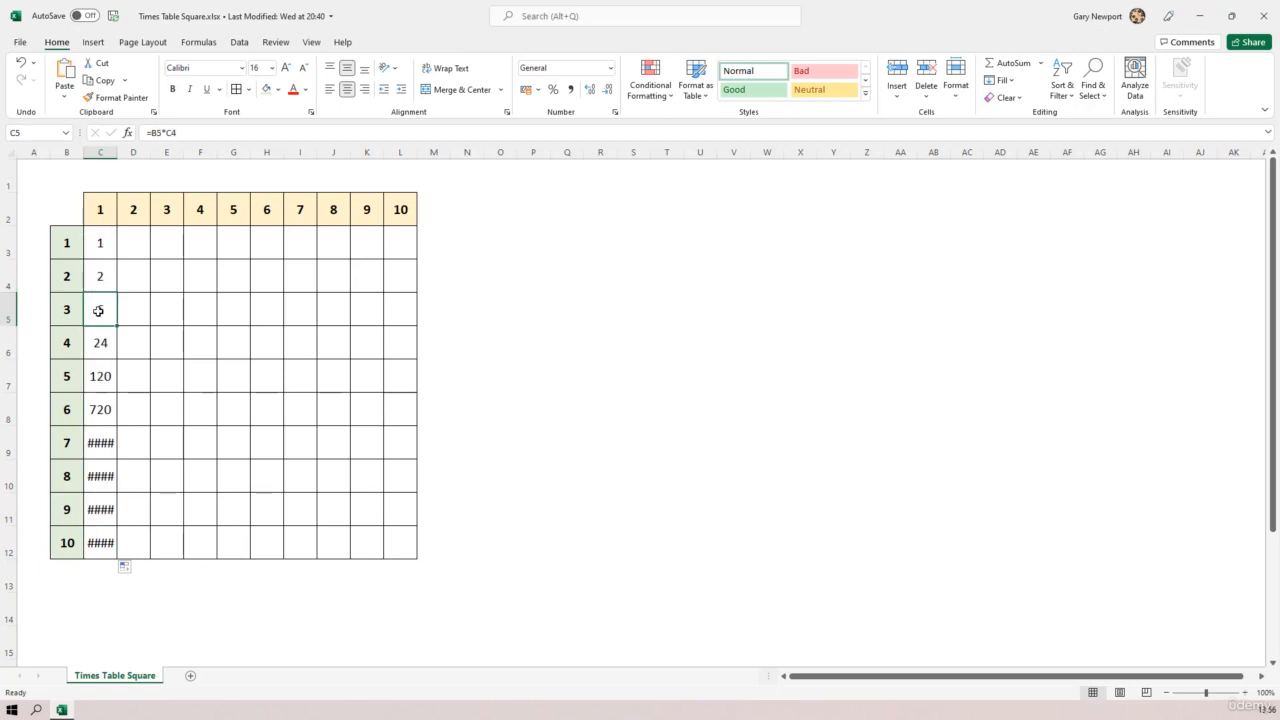
click(97, 249)
click(156, 132)
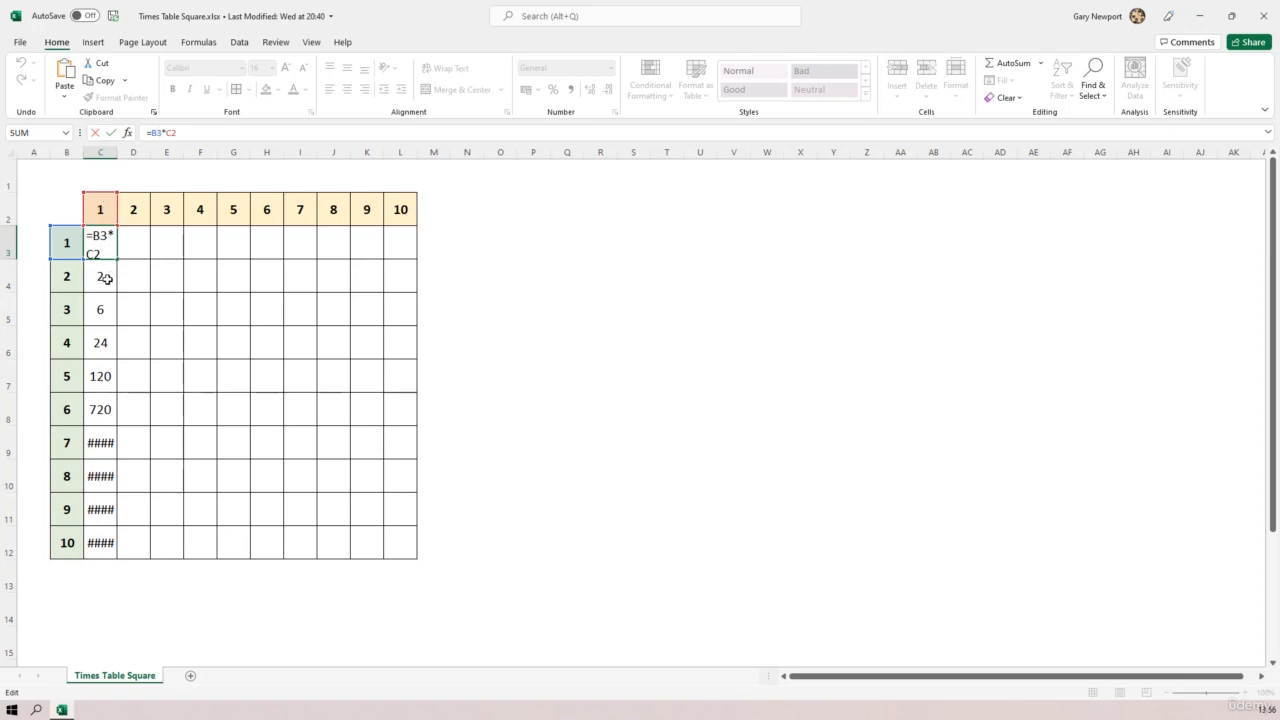
key(Return)
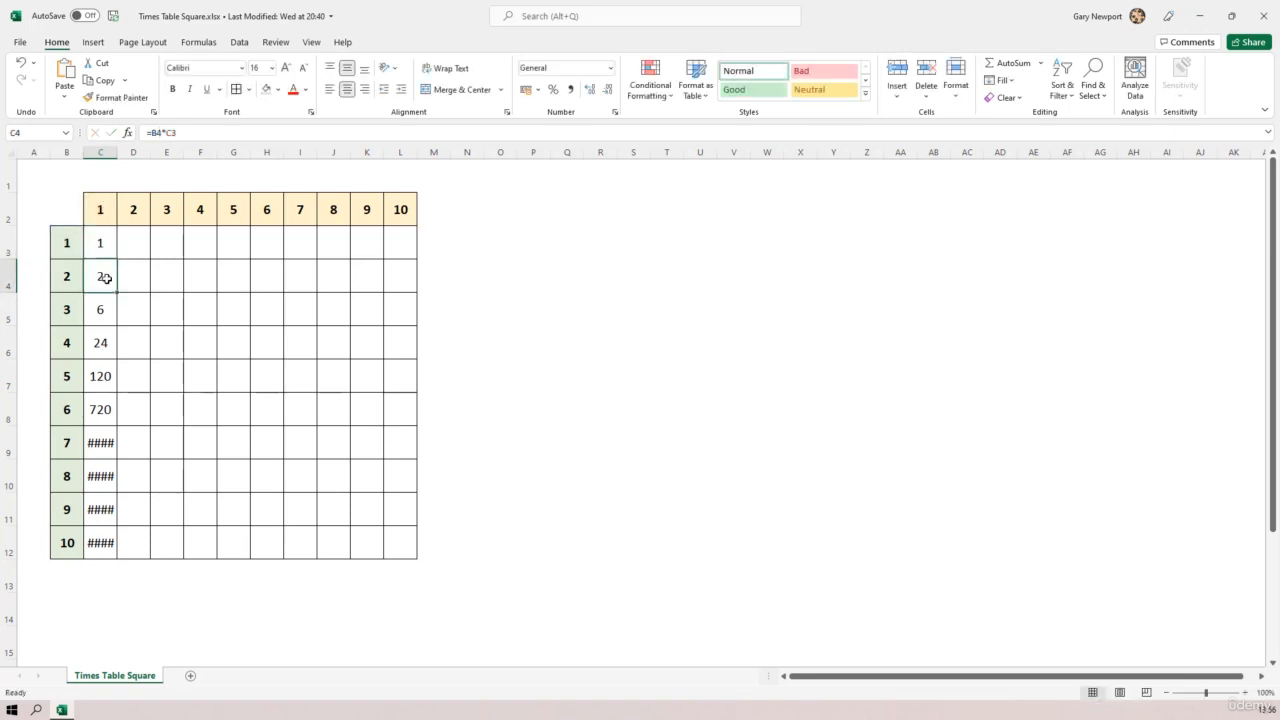
click(167, 133)
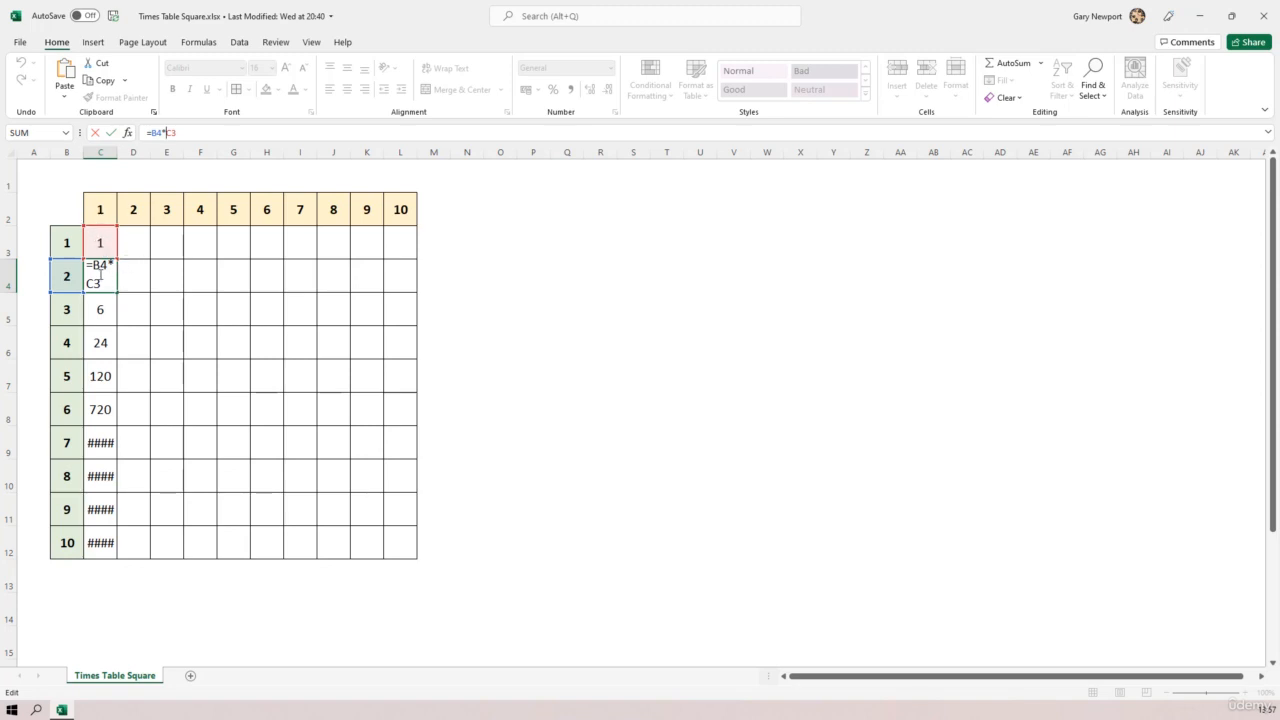
click(135, 245)
key(Escape)
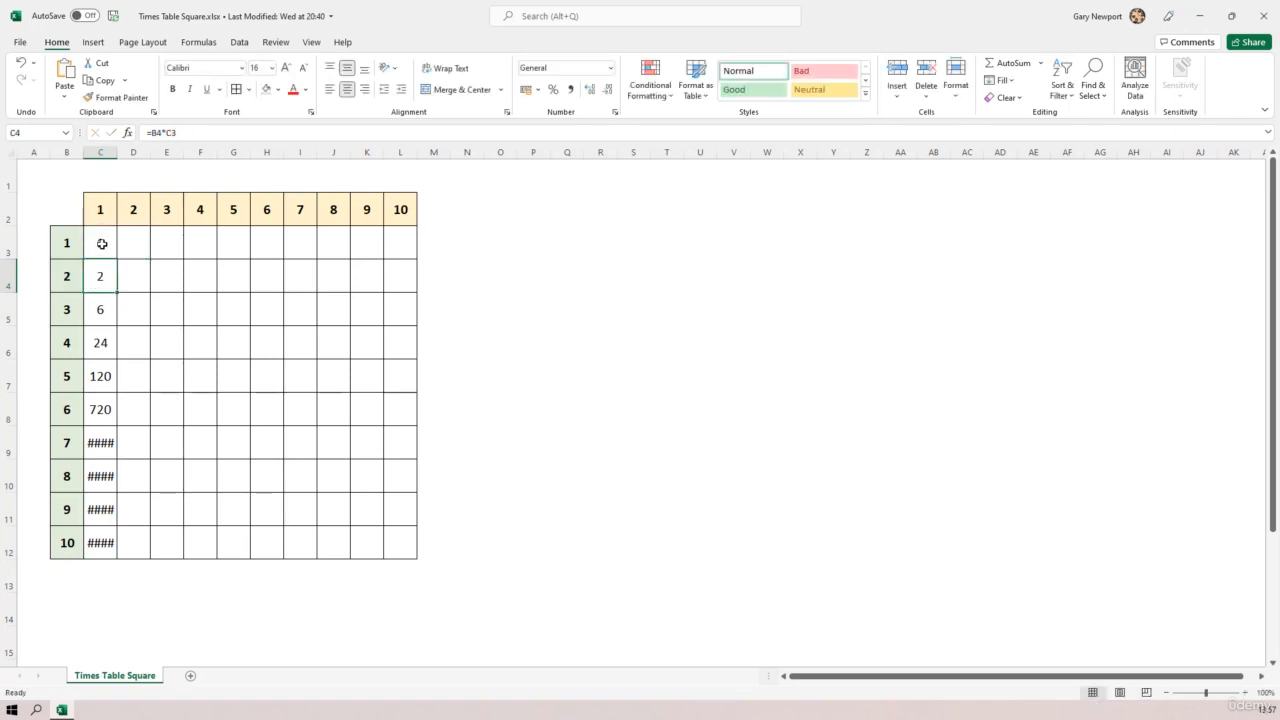
- Lock the row of the column header reference in C3, making it =B3*C$2, and fill the formula down to C12
click(102, 244)
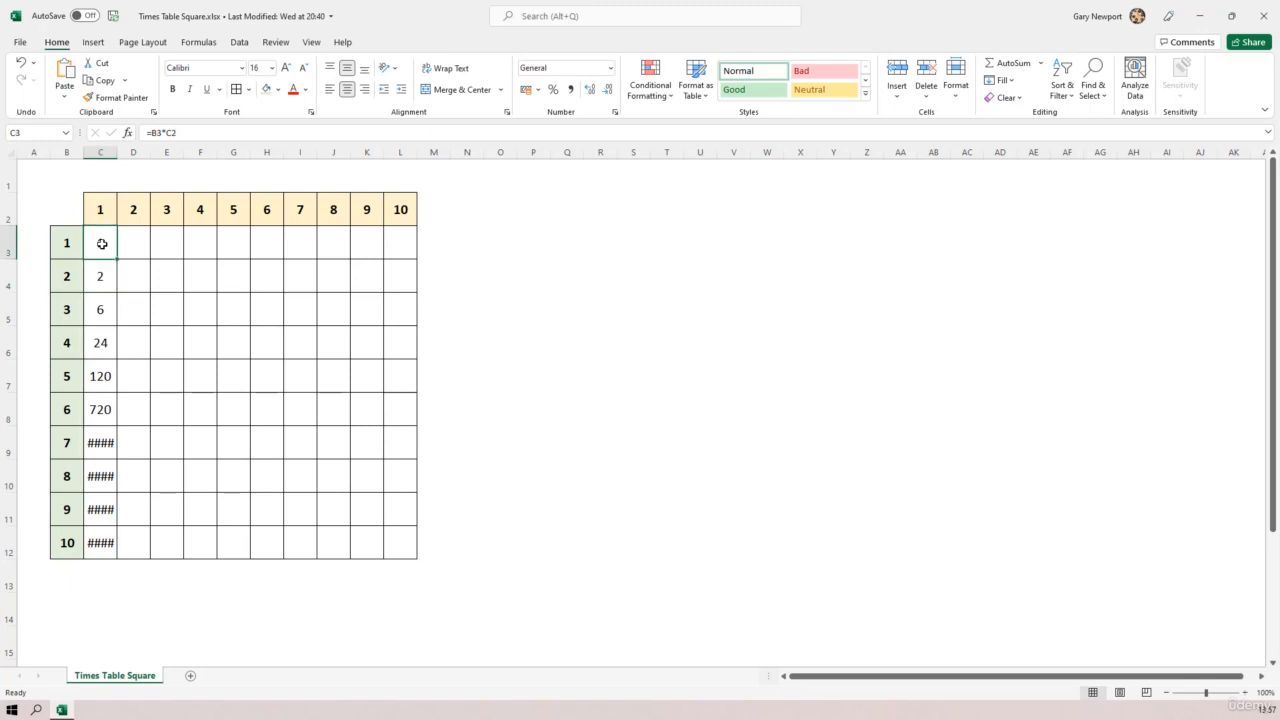
click(172, 132)
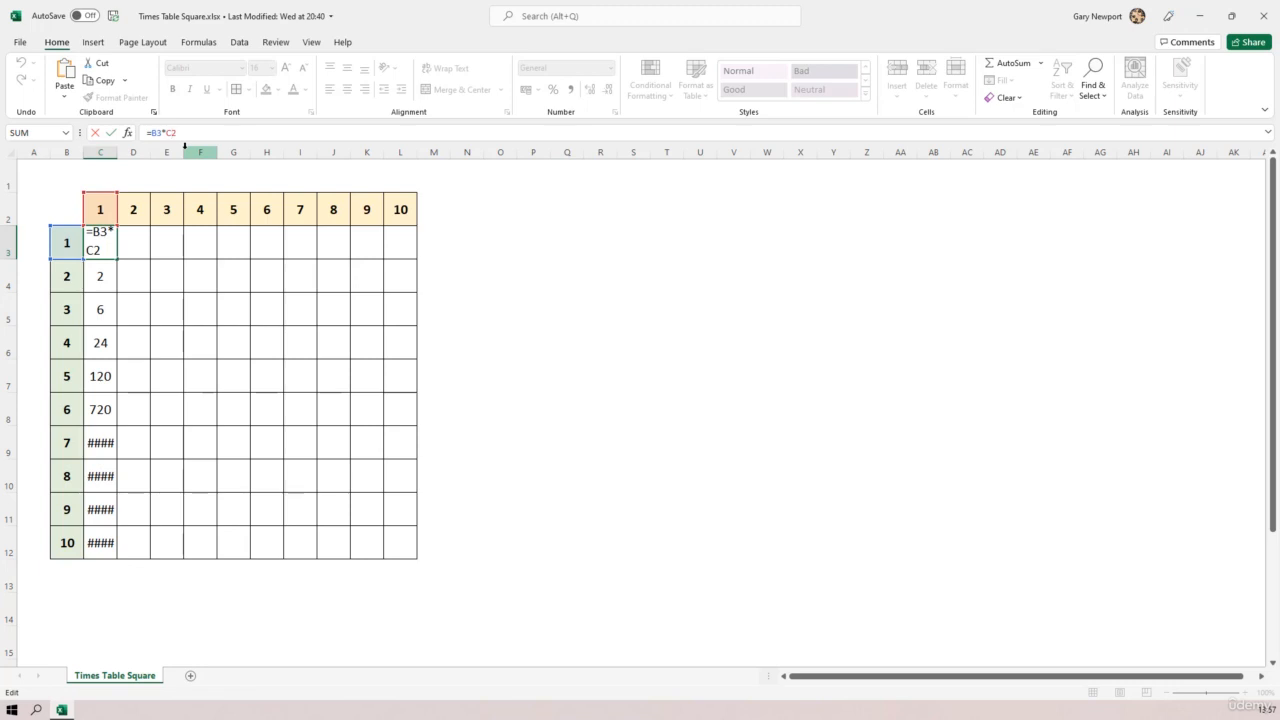
text($)
key(Return)
click(102, 246)
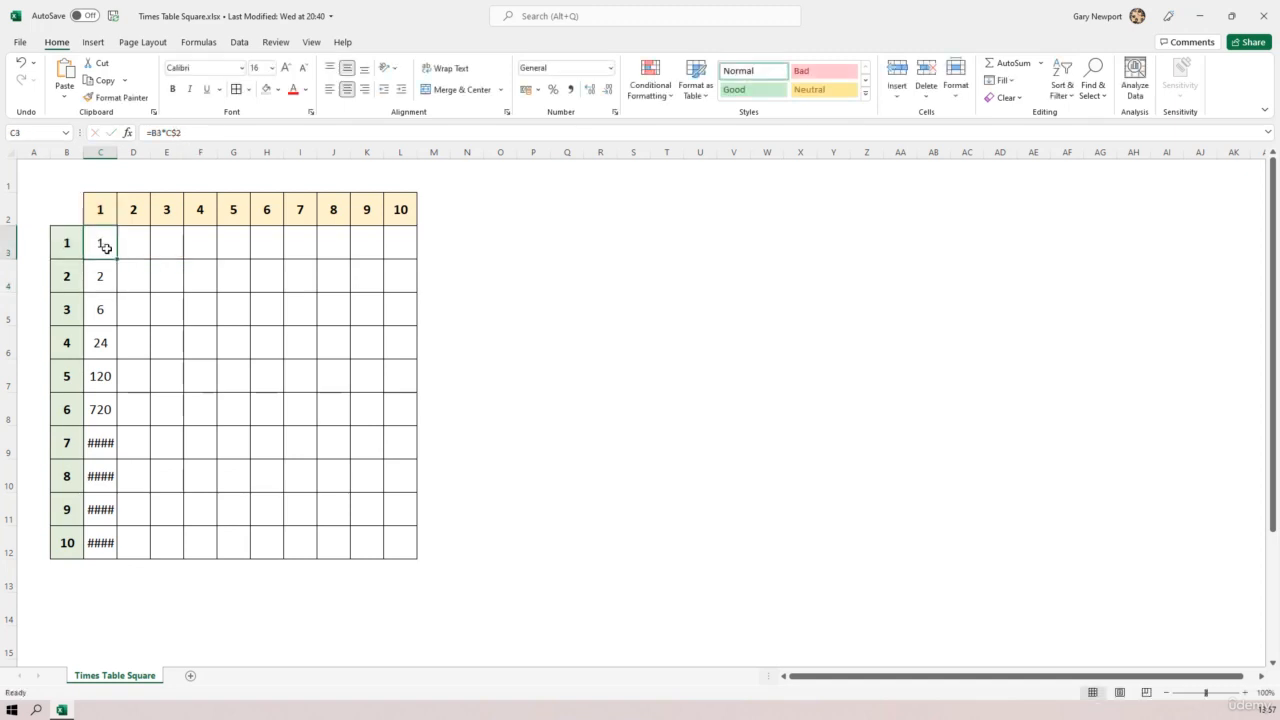
drag(117, 259, 118, 554)
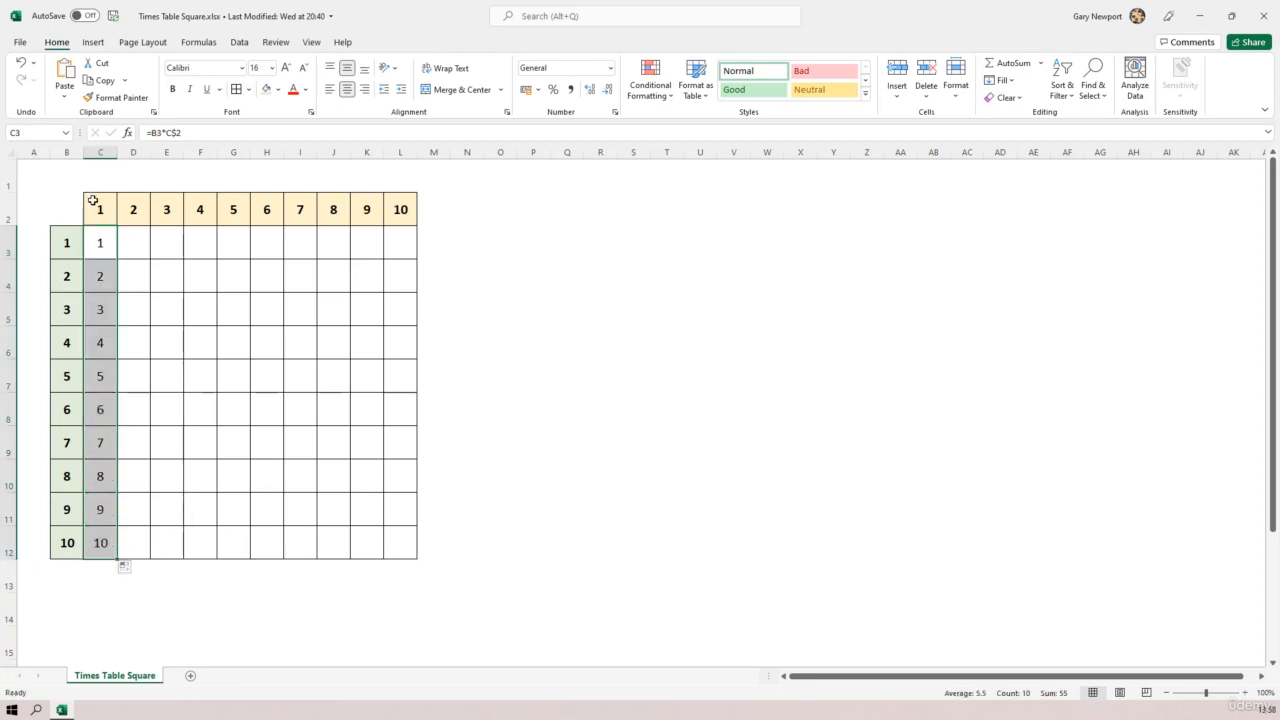
- Check the cell references used by the formula in C12
click(100, 543)
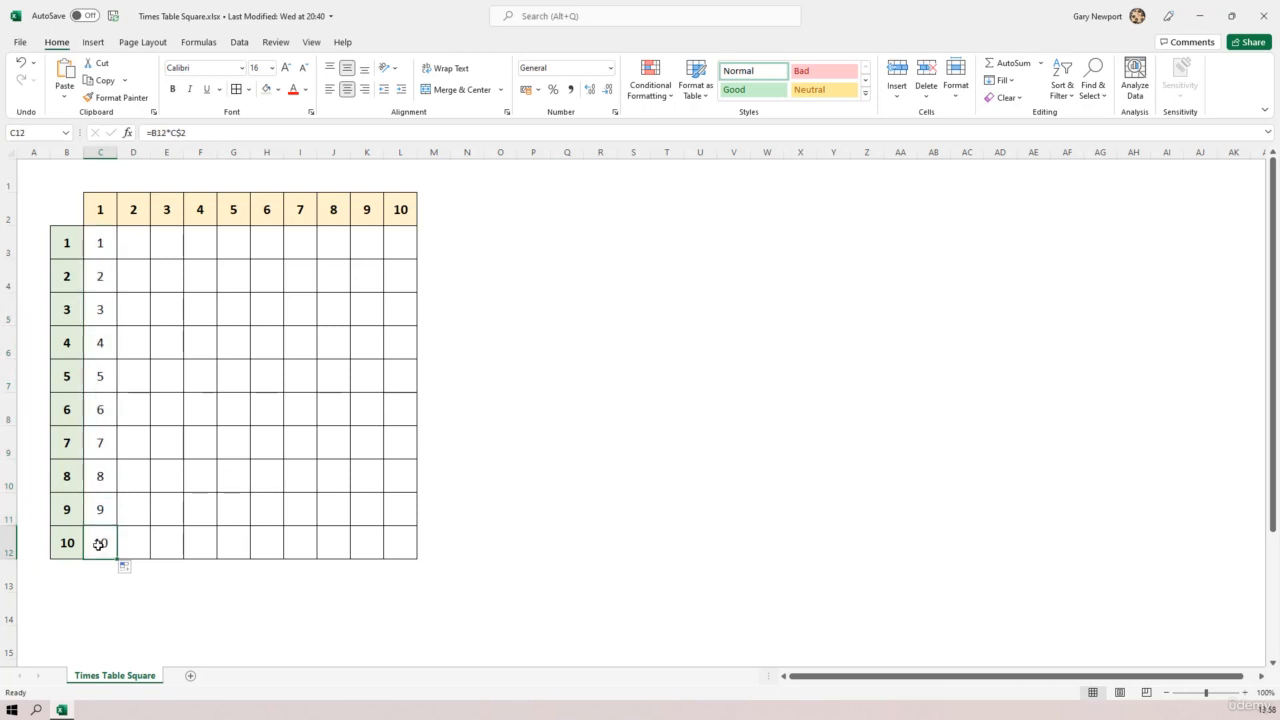
click(170, 133)
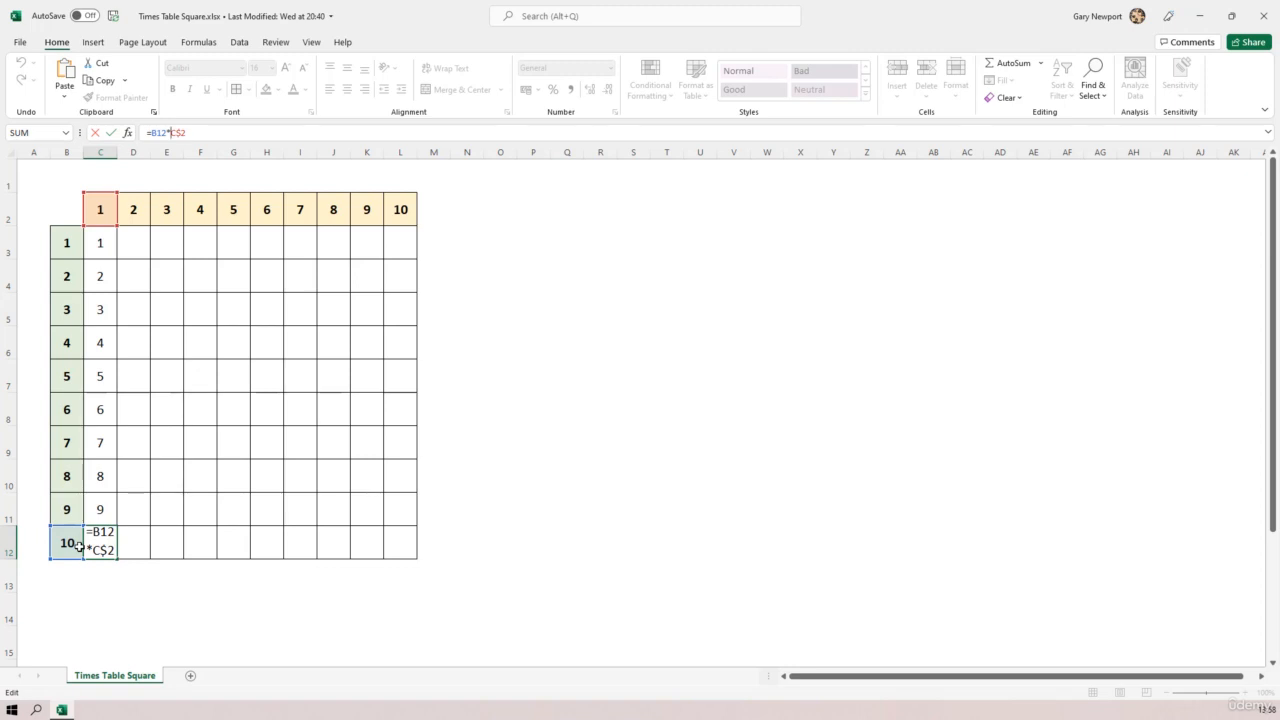
click(30, 170)
key(Escape)
- Fill the formula from C3 across to L3 and examine the cell references in C3 and D3
click(95, 248)
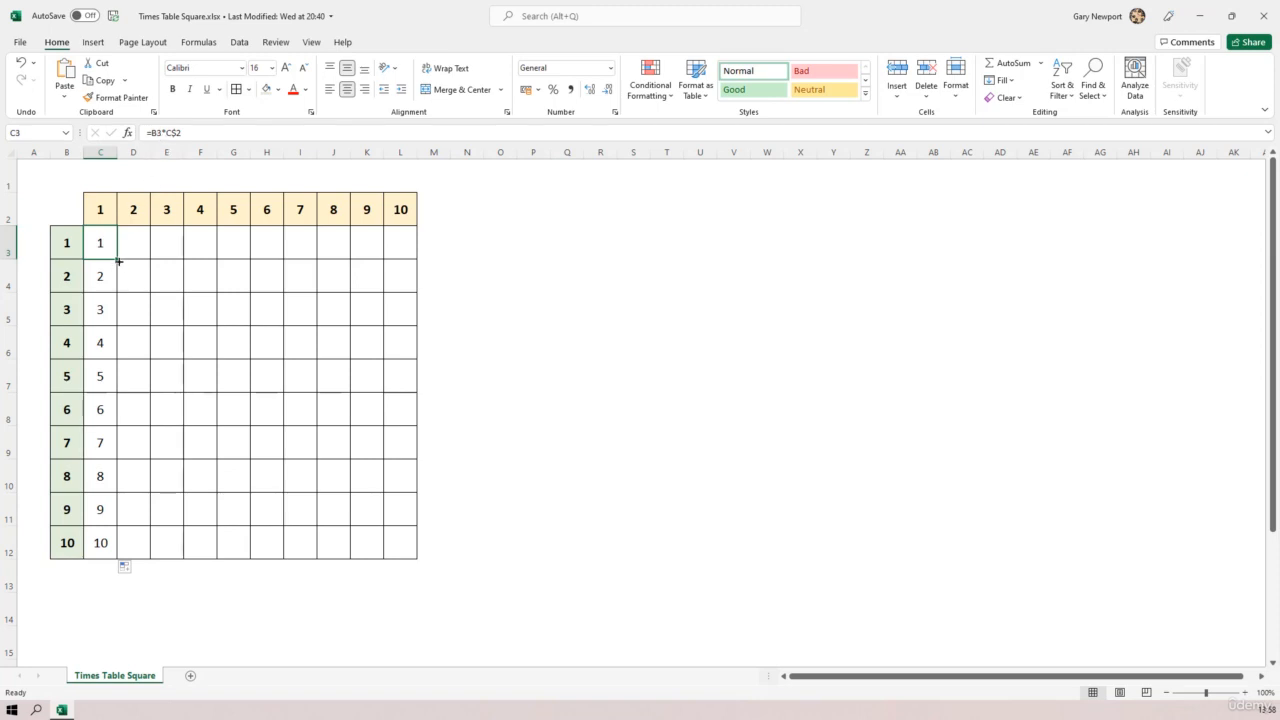
drag(116, 258, 409, 258)
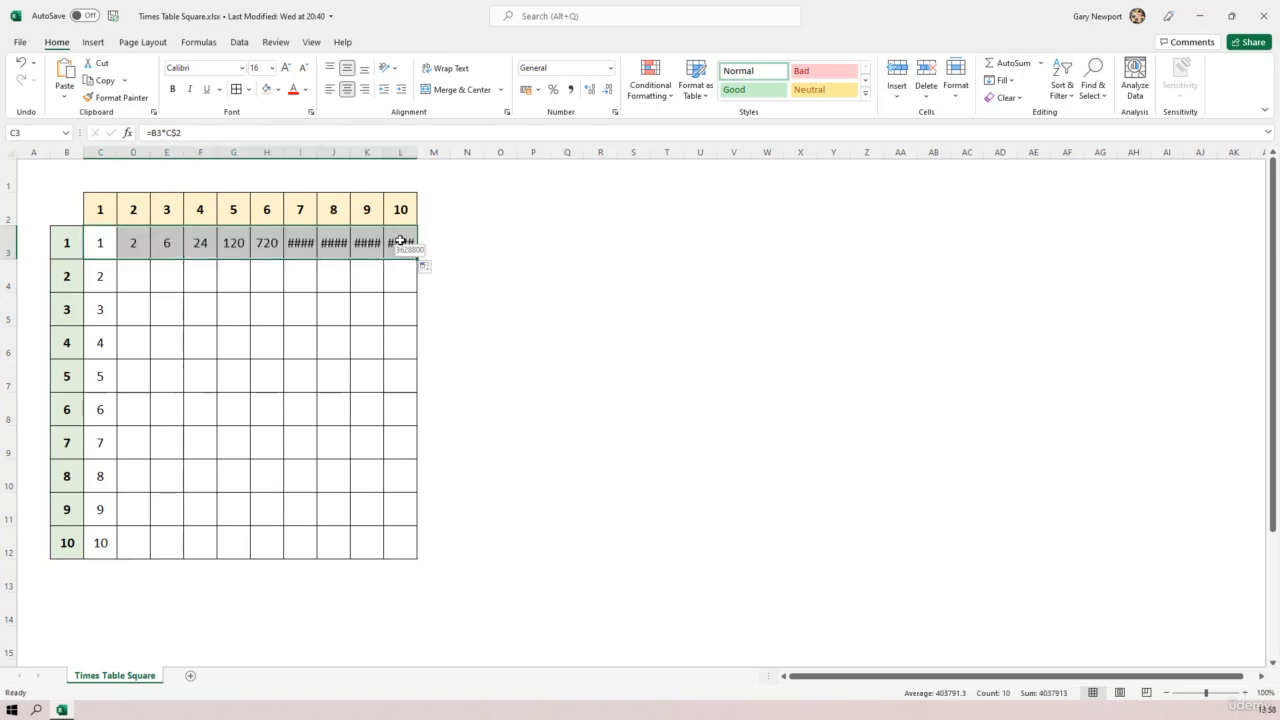
click(104, 240)
click(177, 132)
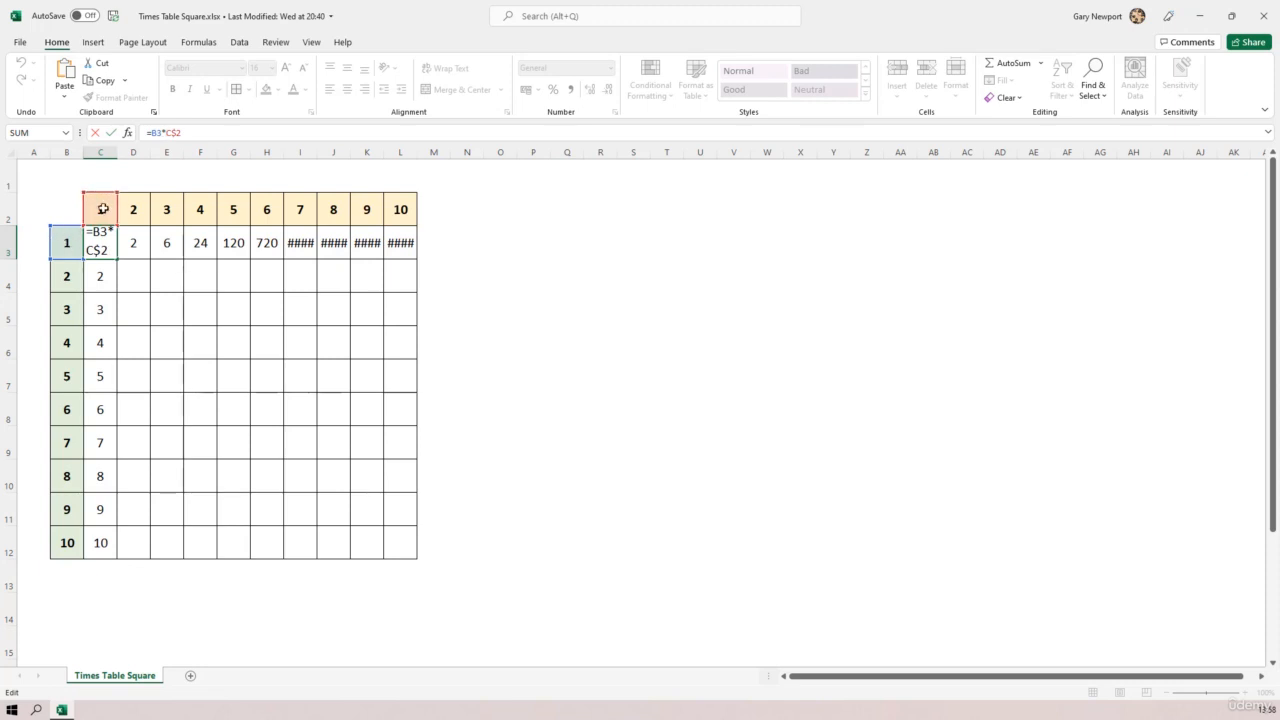
key(Escape)
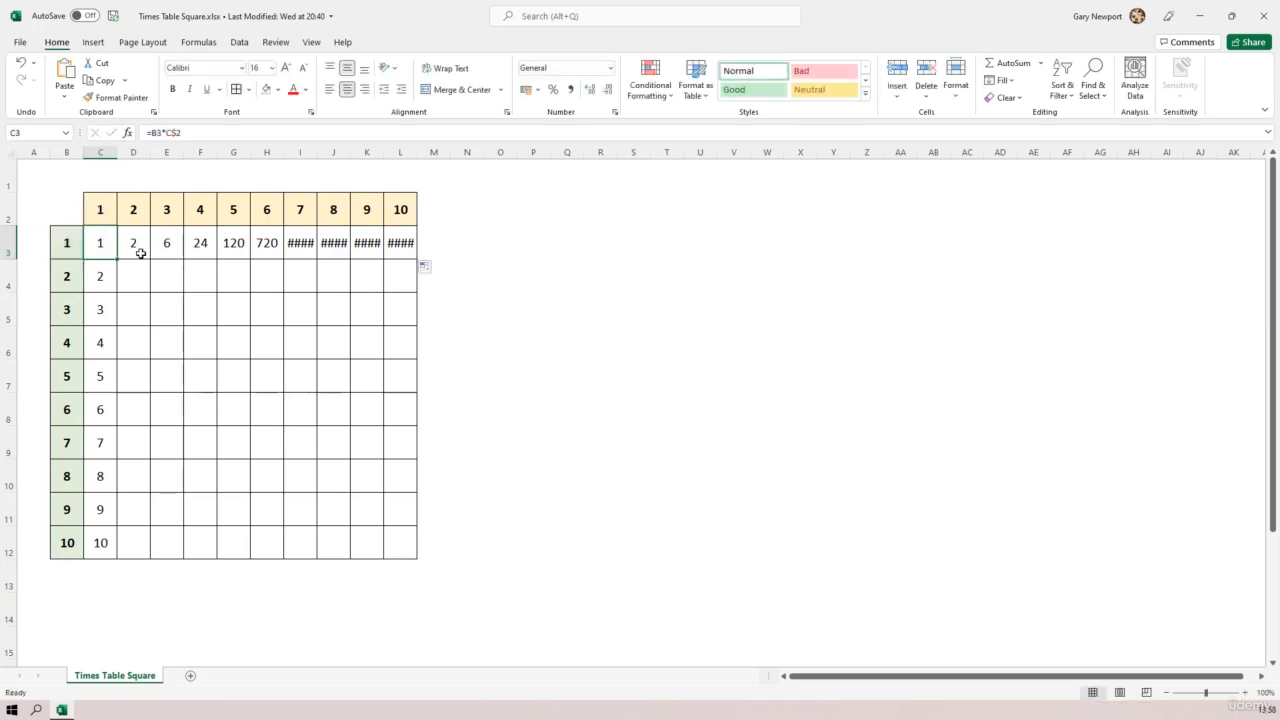
click(134, 246)
click(157, 133)
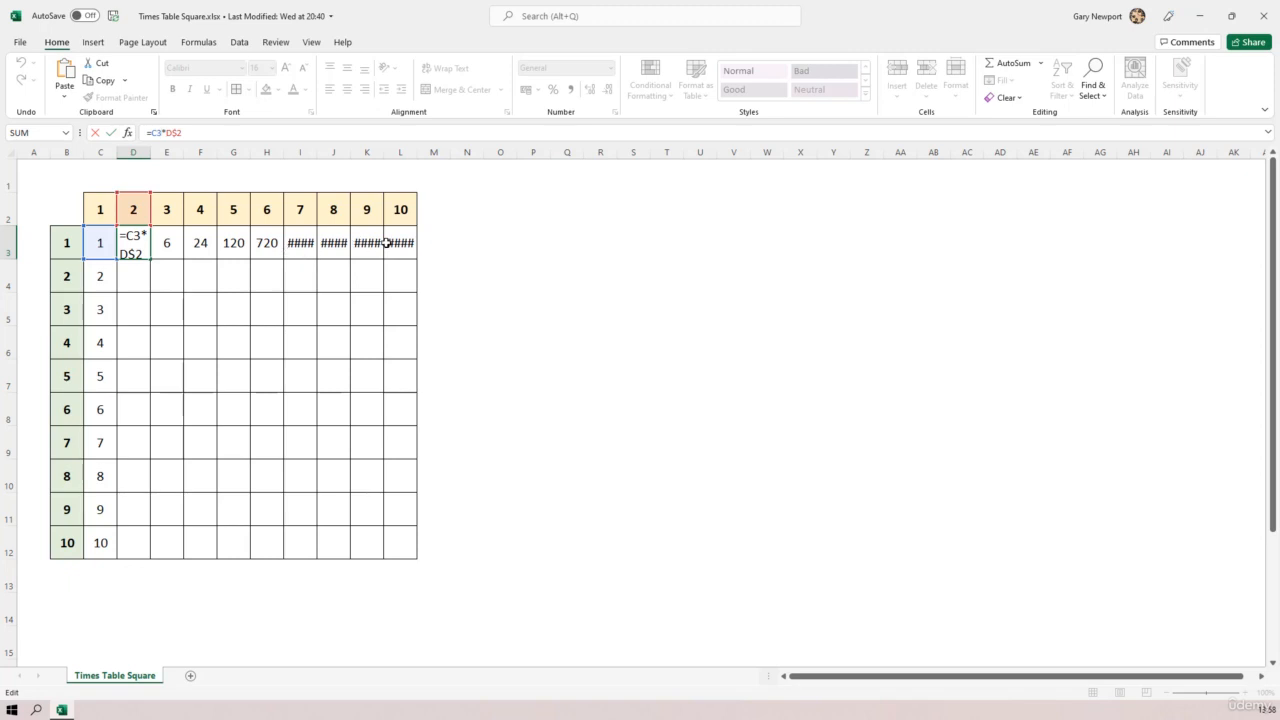
key(ctrl+Return)
- Lock the column of the row header reference in C3 so the formula is =$B3*C$2
click(103, 243)
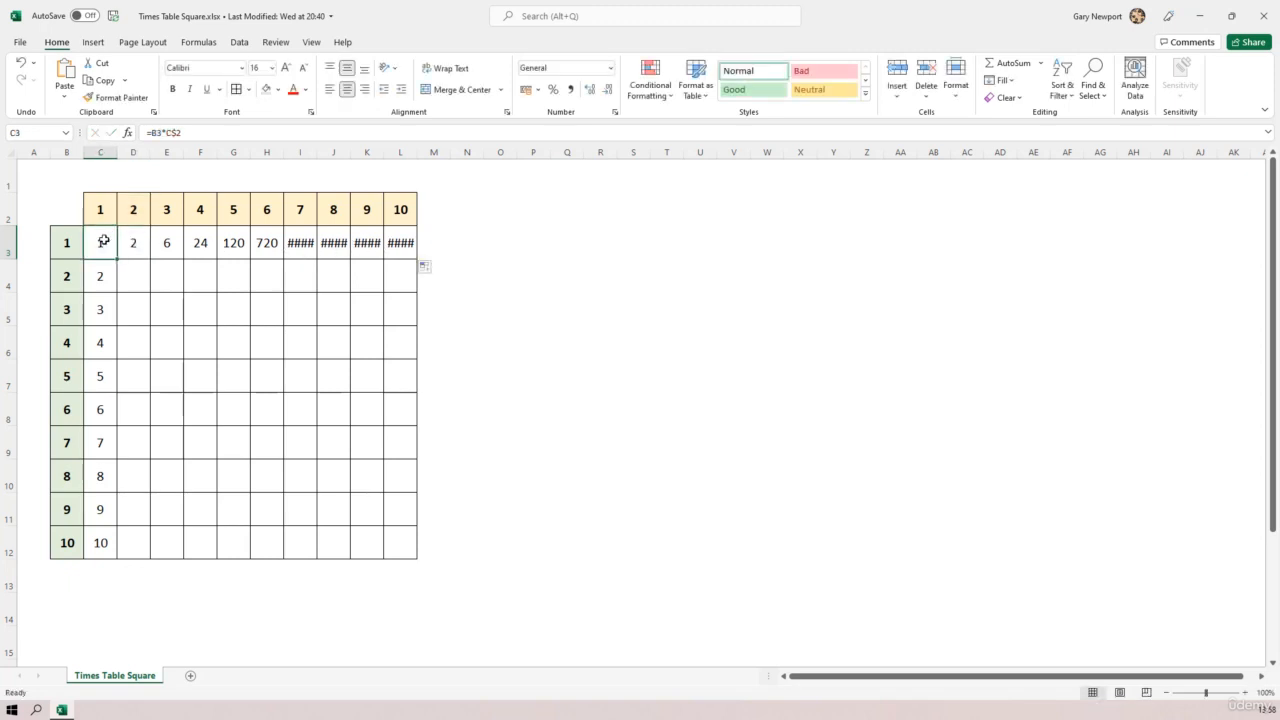
click(153, 132)
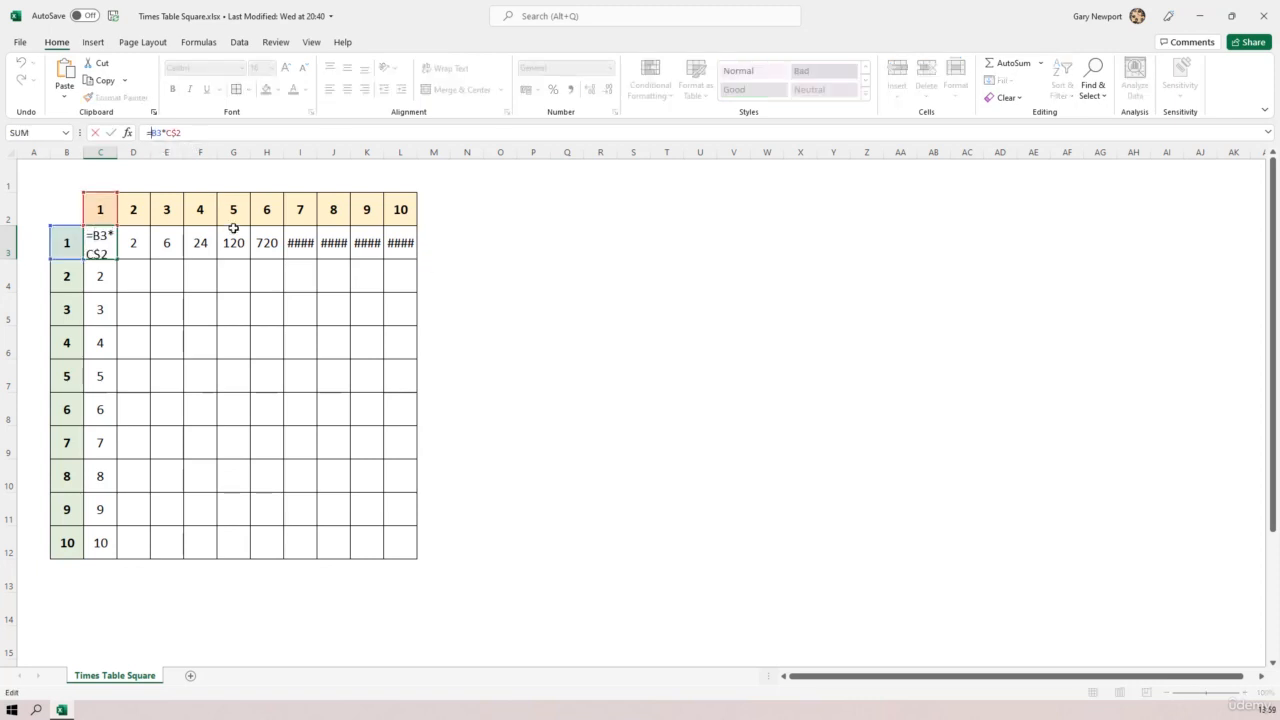
text($)
key(Return)
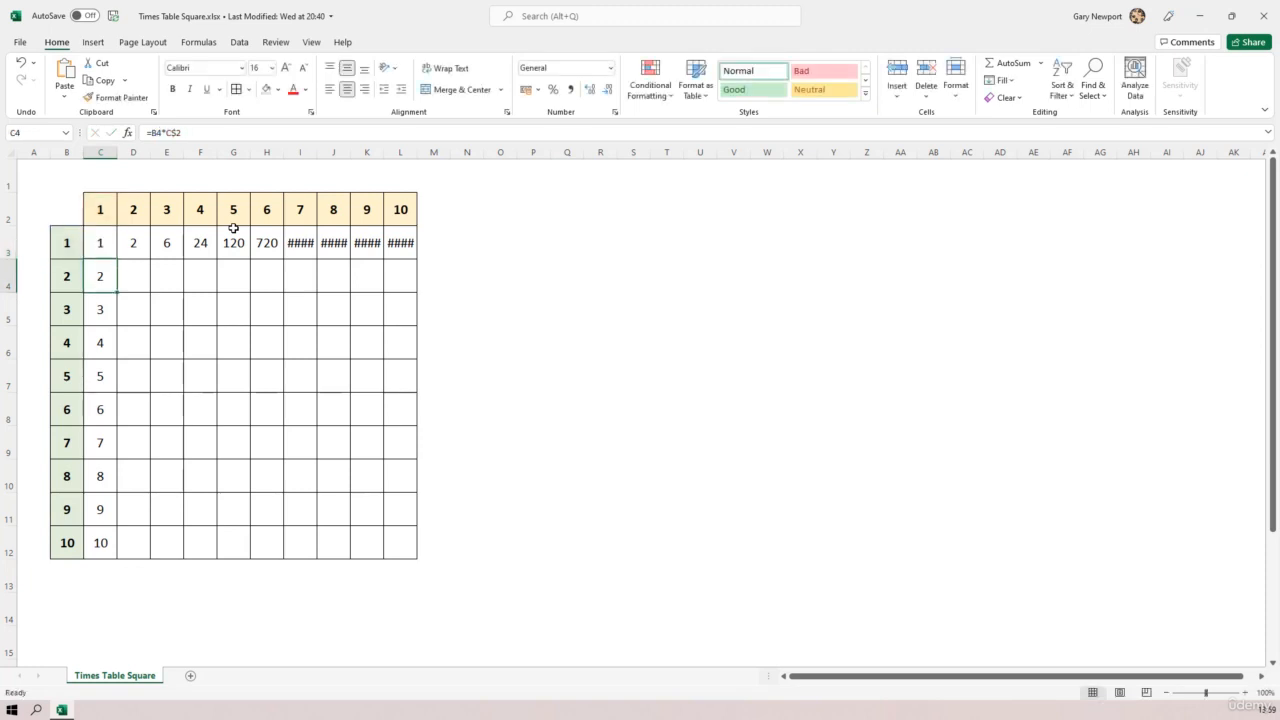
- Clear the contents of C4:C12 and D3:L3, keeping the formula in C3
click(104, 248)
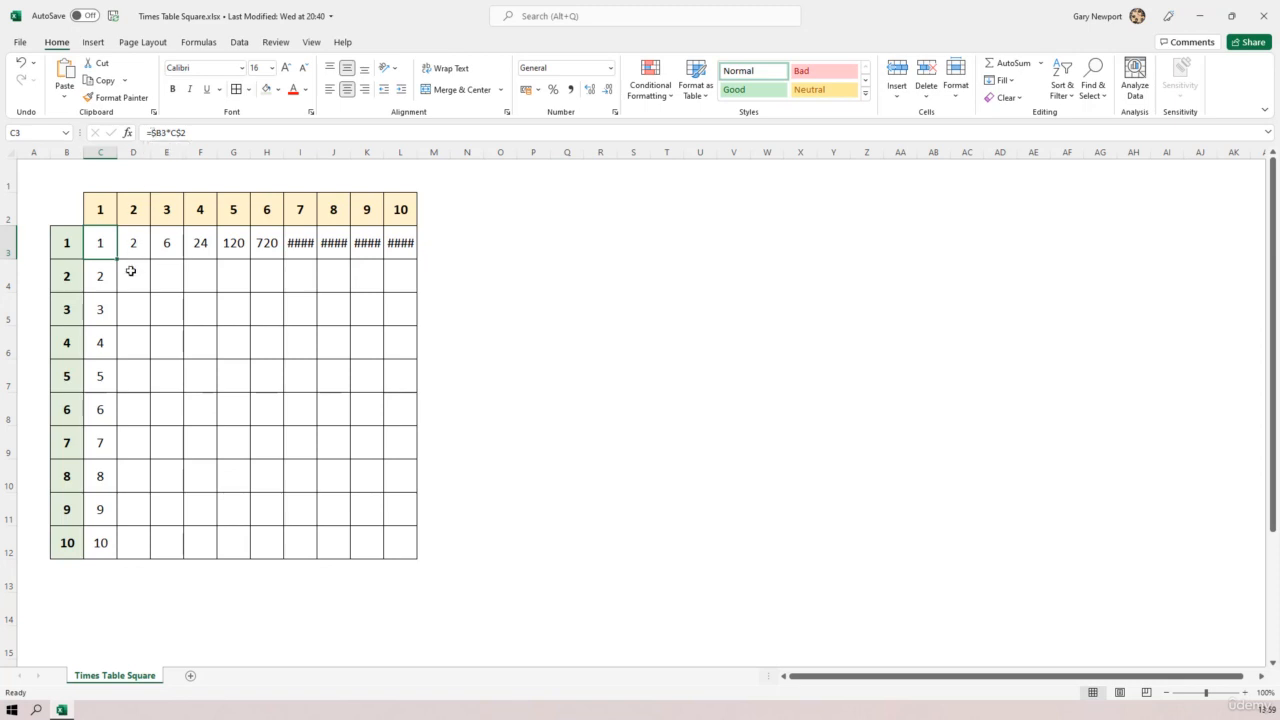
drag(118, 260, 107, 542)
key(Delete)
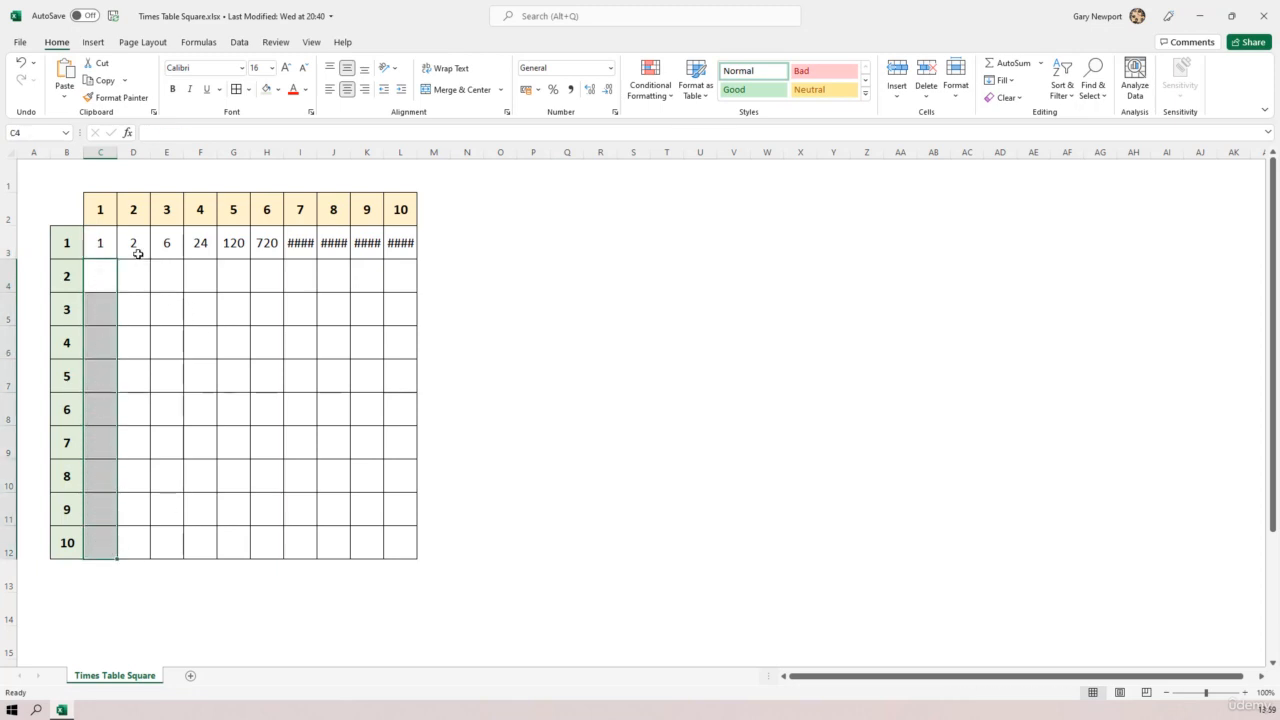
drag(133, 250, 394, 249)
key(Delete)
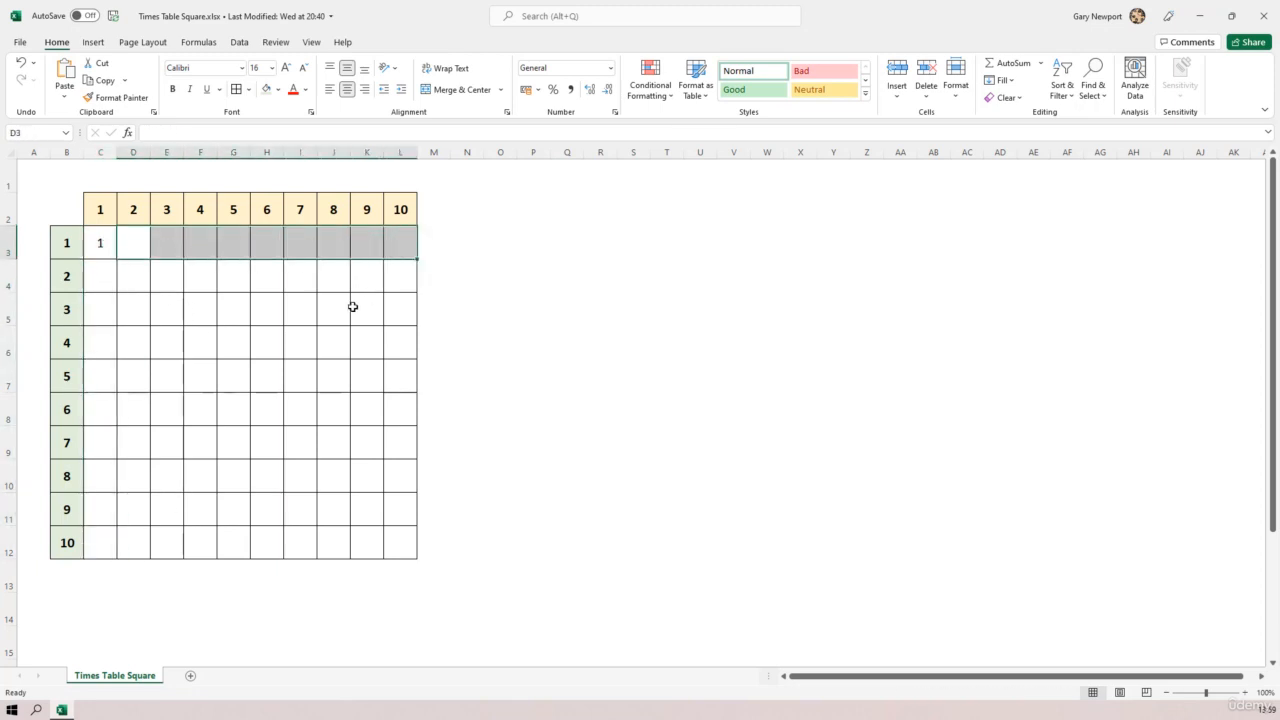
- Fill the formula from C3 down to C12, and extend the filled column across to L12
click(251, 318)
click(97, 242)
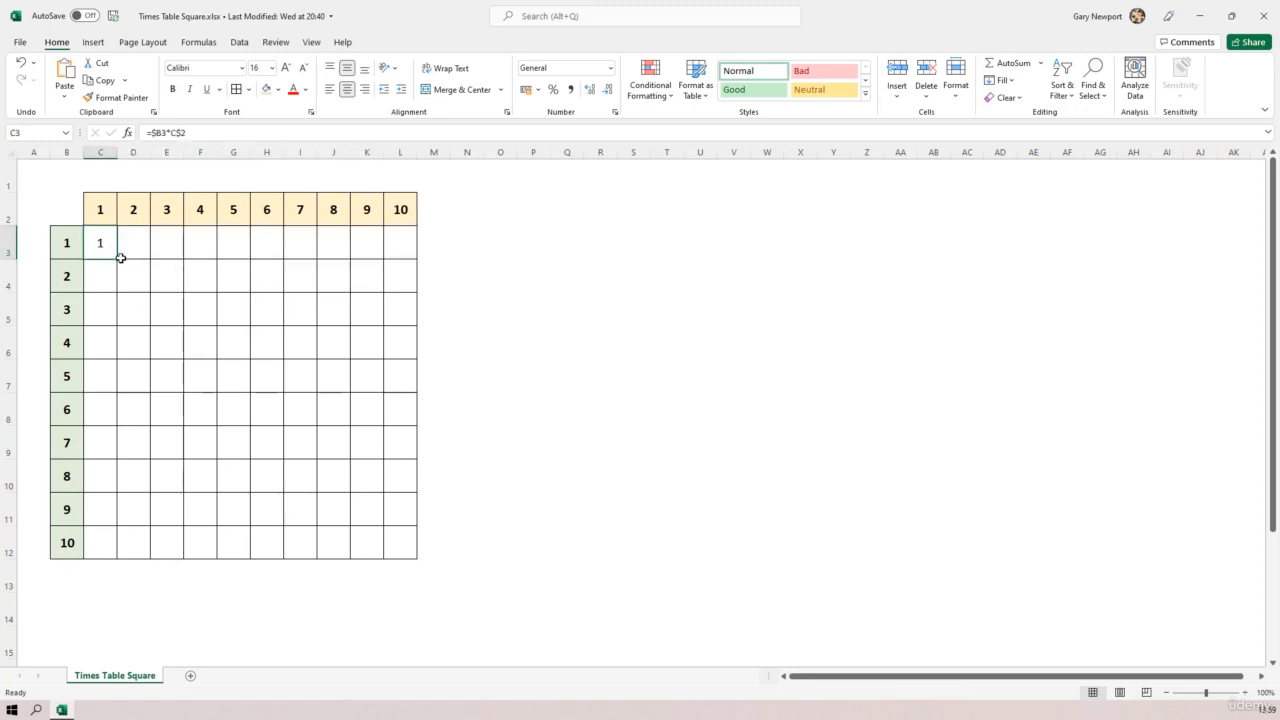
drag(118, 259, 125, 552)
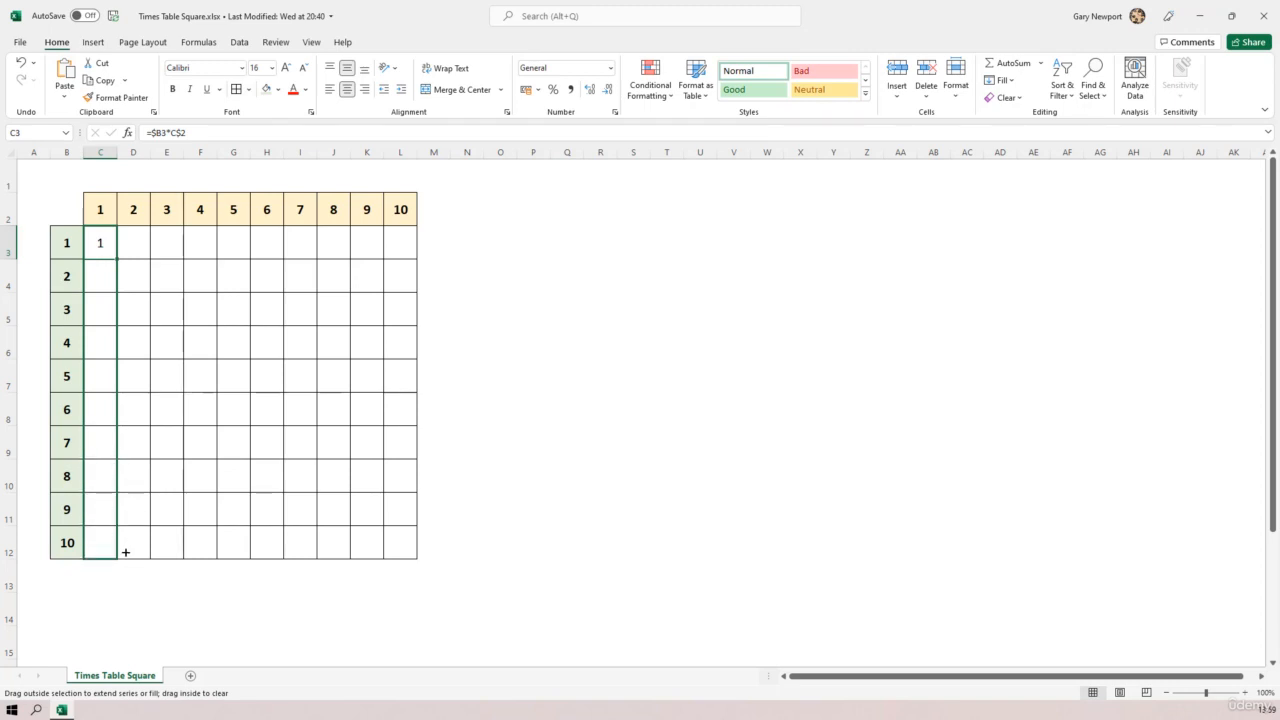
drag(125, 552, 124, 549)
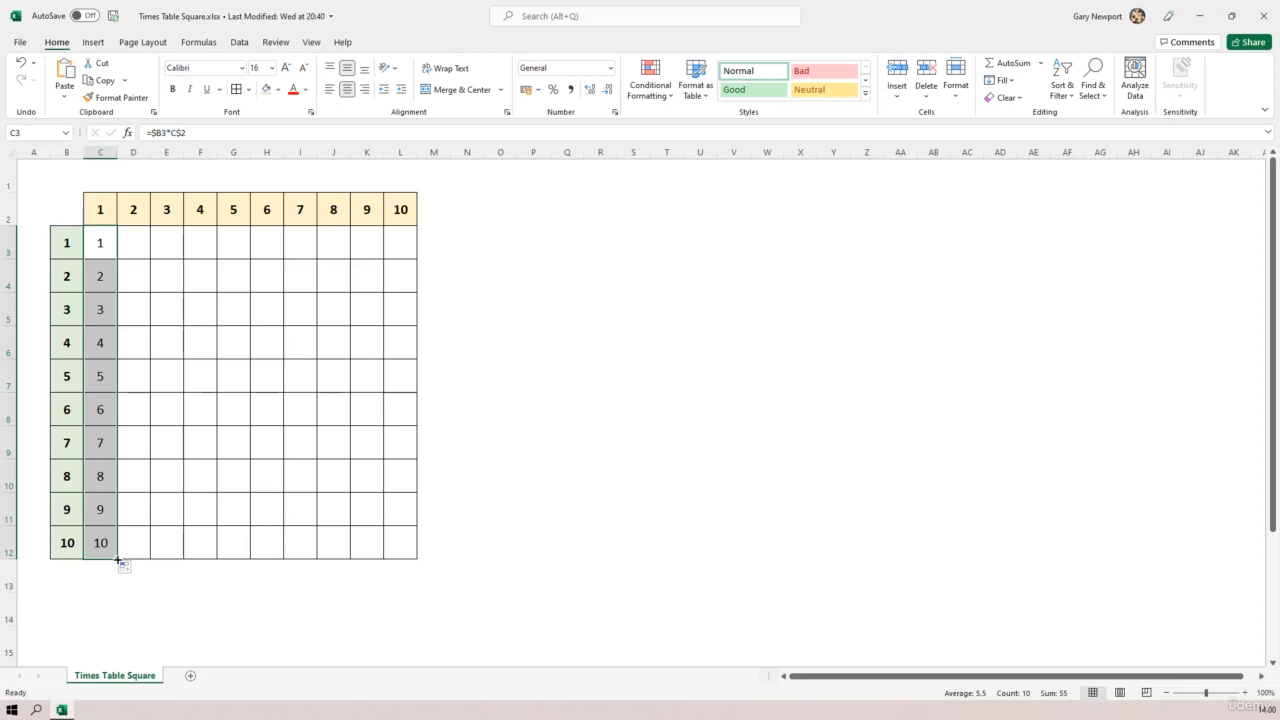
drag(117, 560, 415, 554)
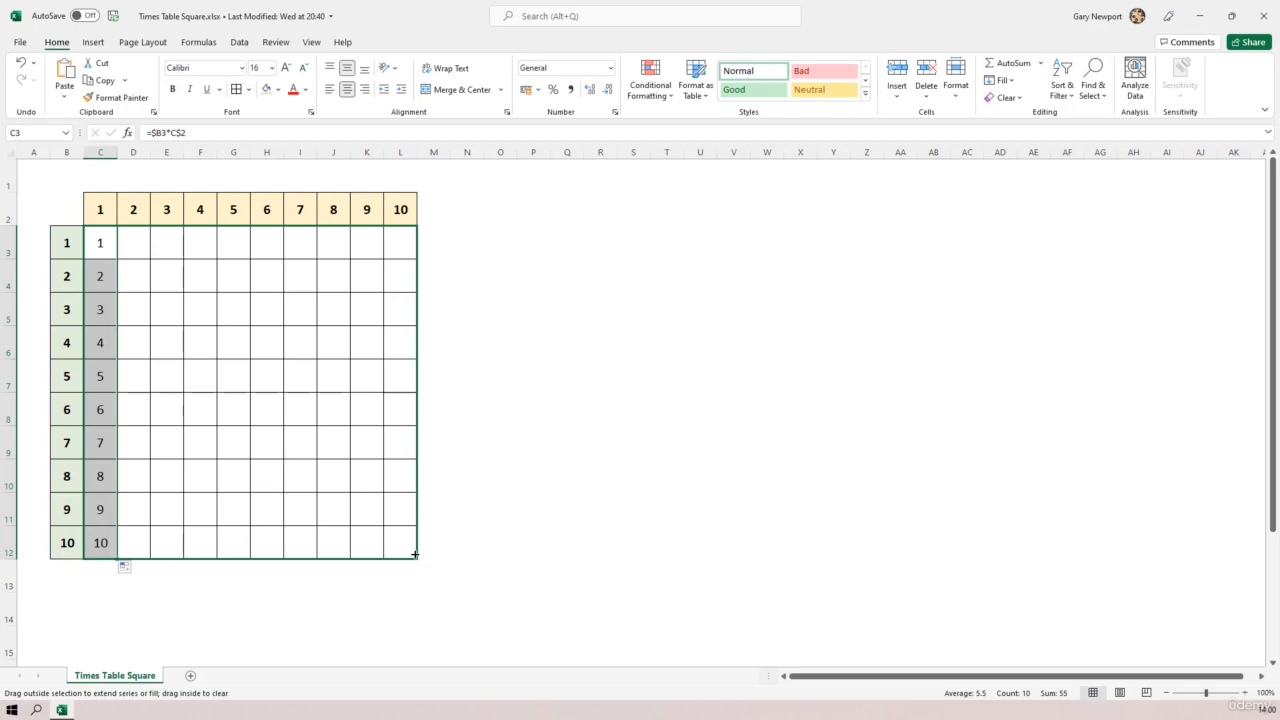
drag(415, 554, 415, 554)
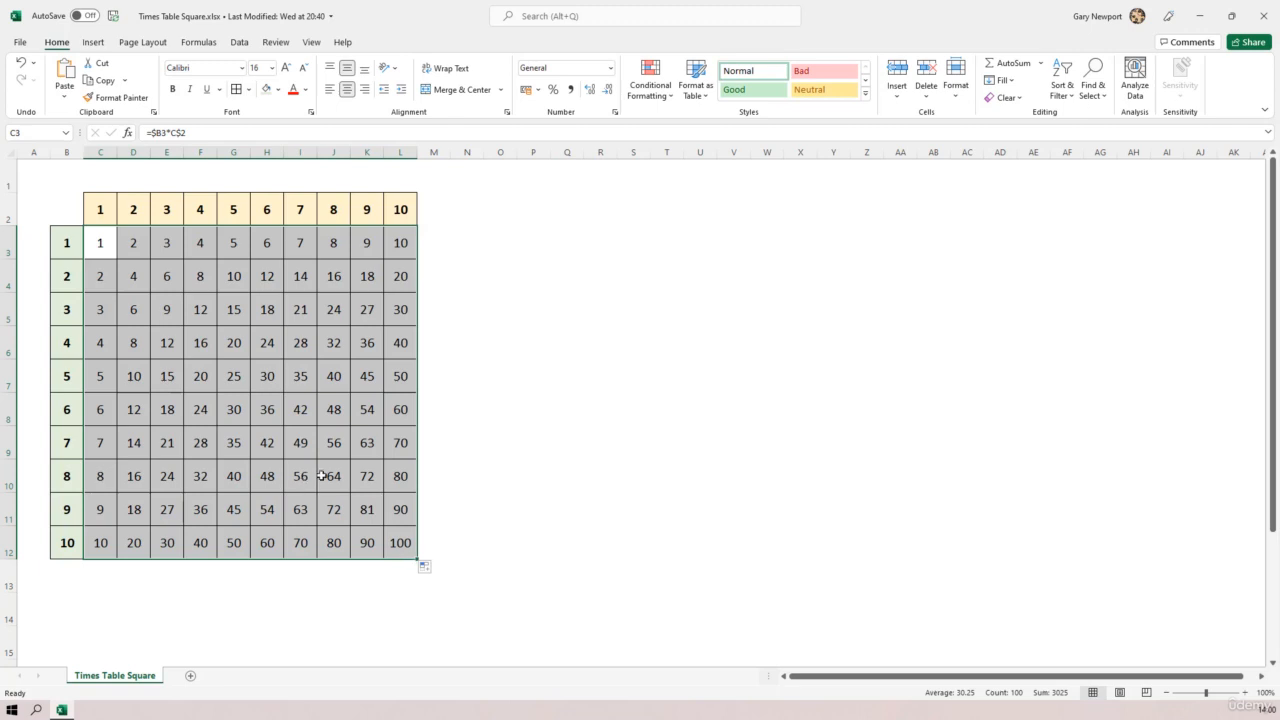
- Review the mixed references in C3's formula without changing it
click(99, 247)
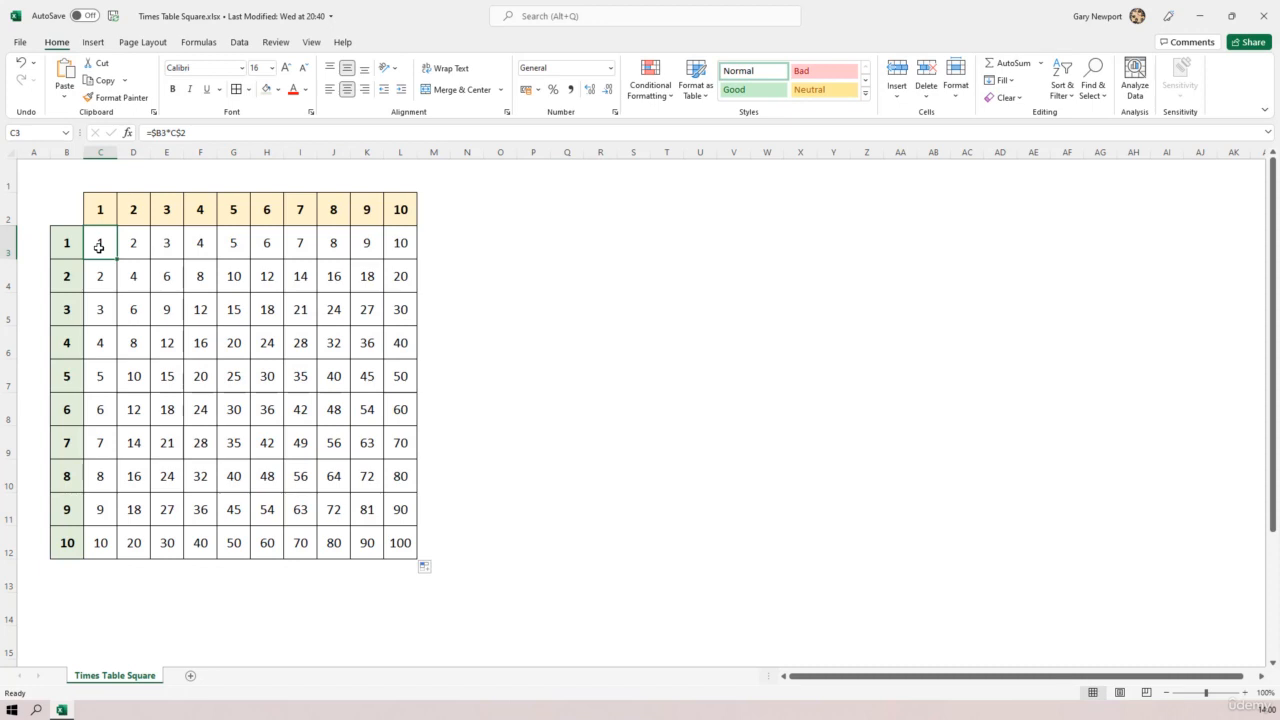
key(F2)
click(187, 135)
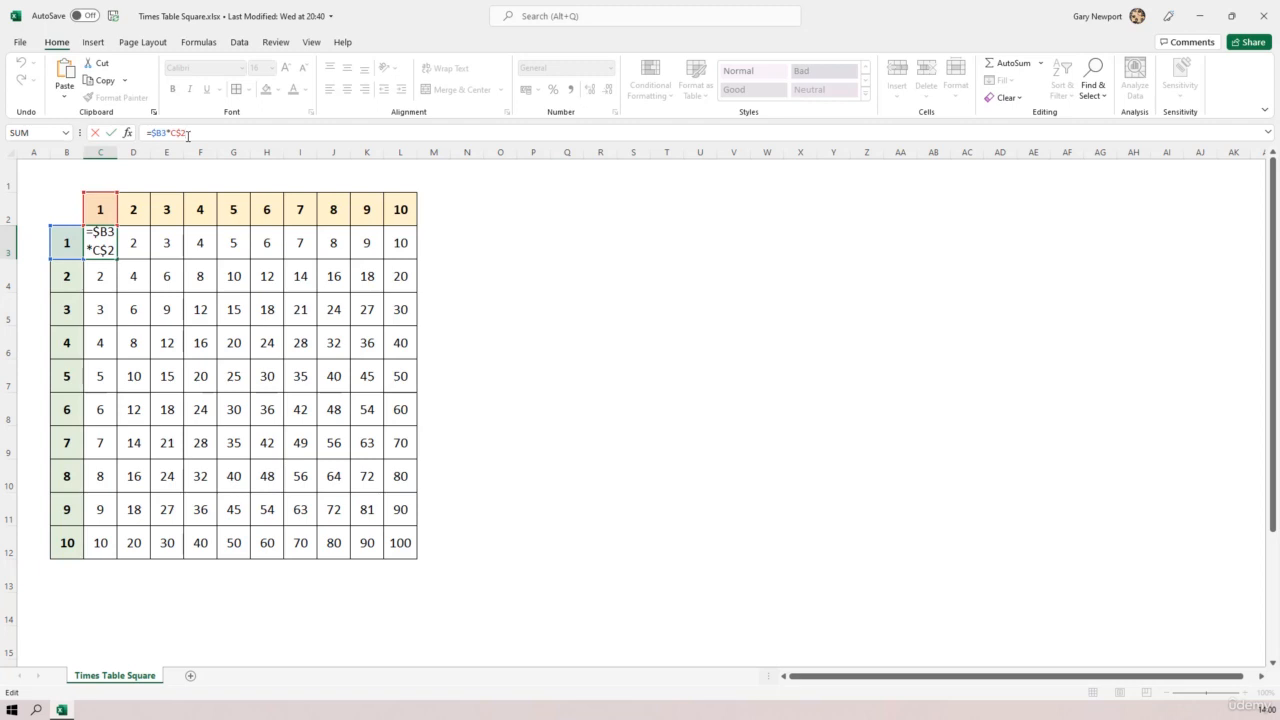
key(Escape)
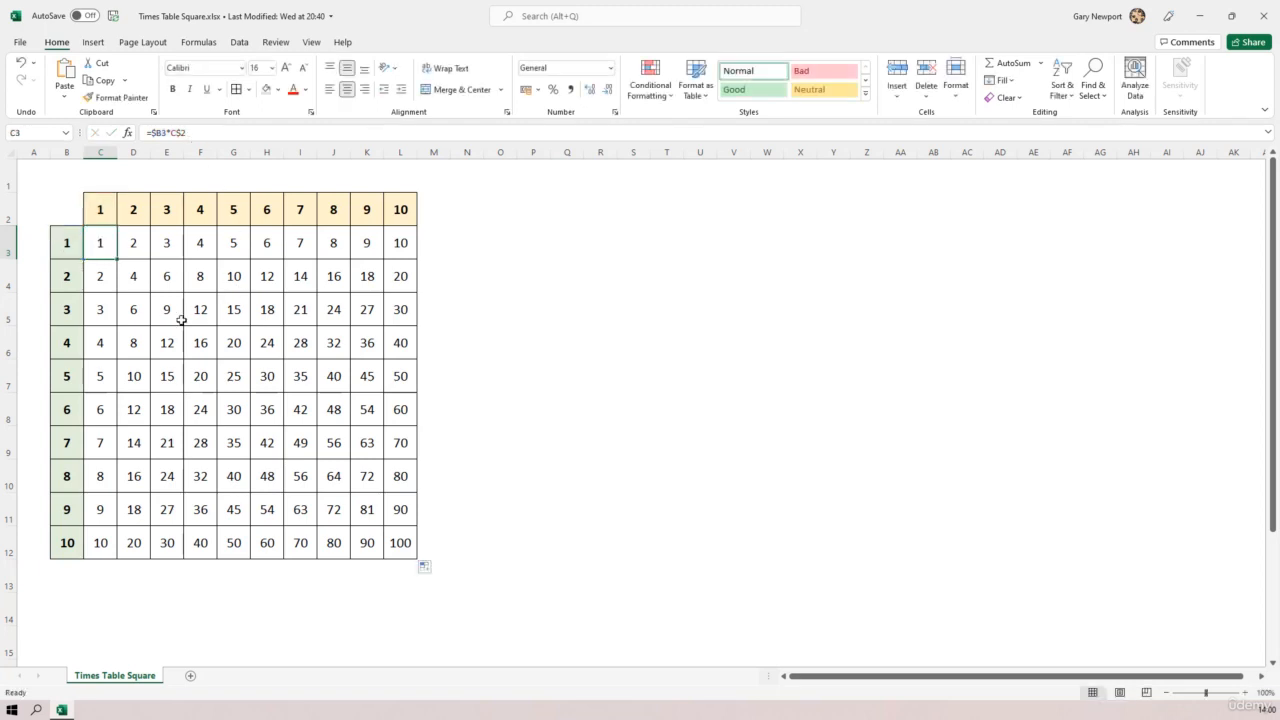